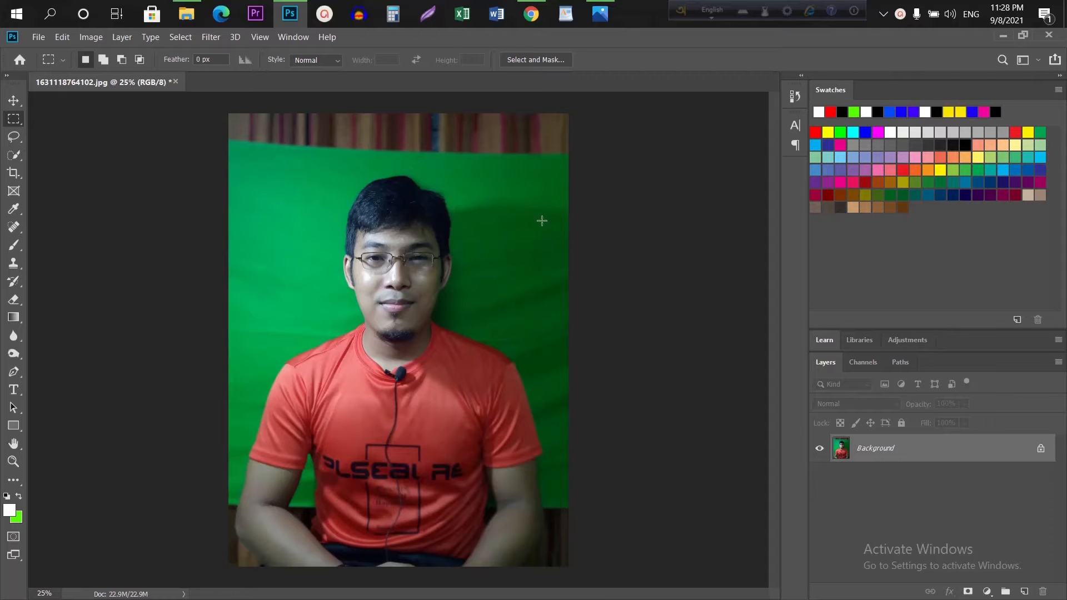
# - Examine the finished background-removal example in Photos against the original portrait, and return to Photoshop
pyautogui.click(600, 14)
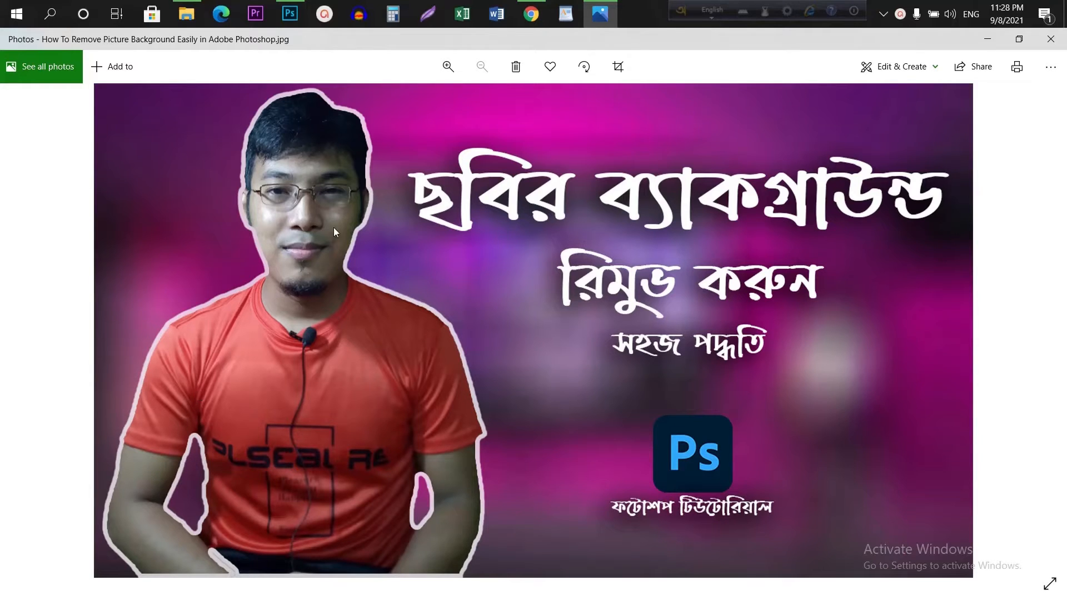
pyautogui.click(613, 12)
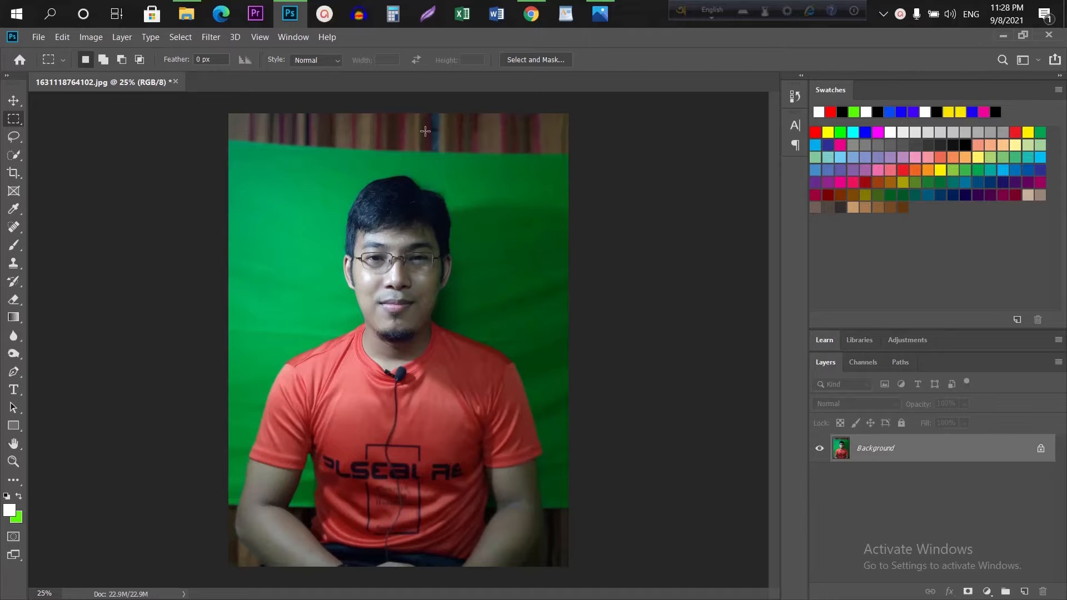
pyautogui.click(600, 14)
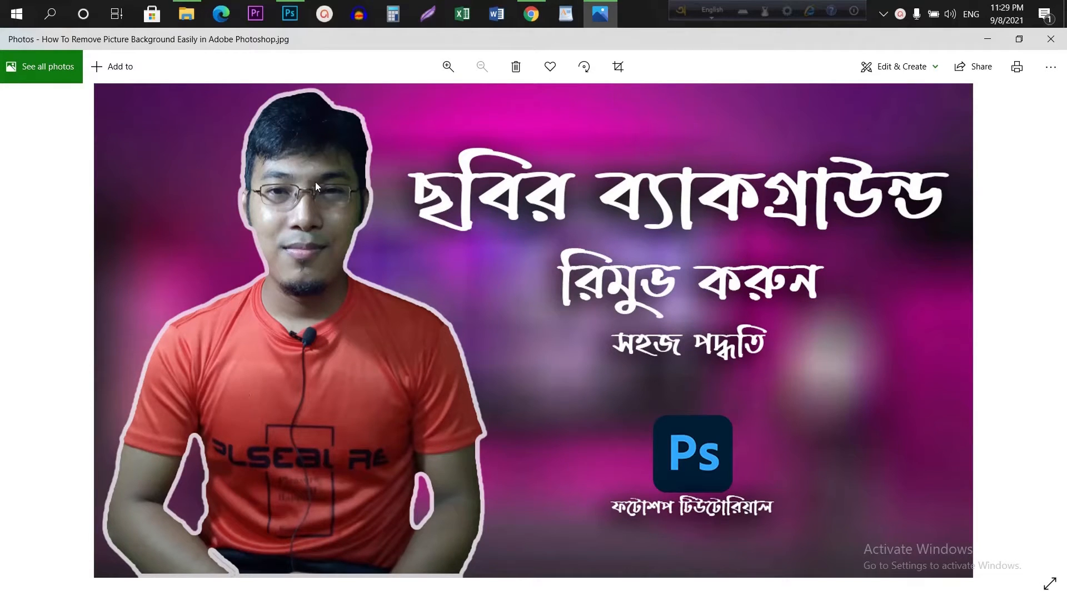
pyautogui.click(298, 18)
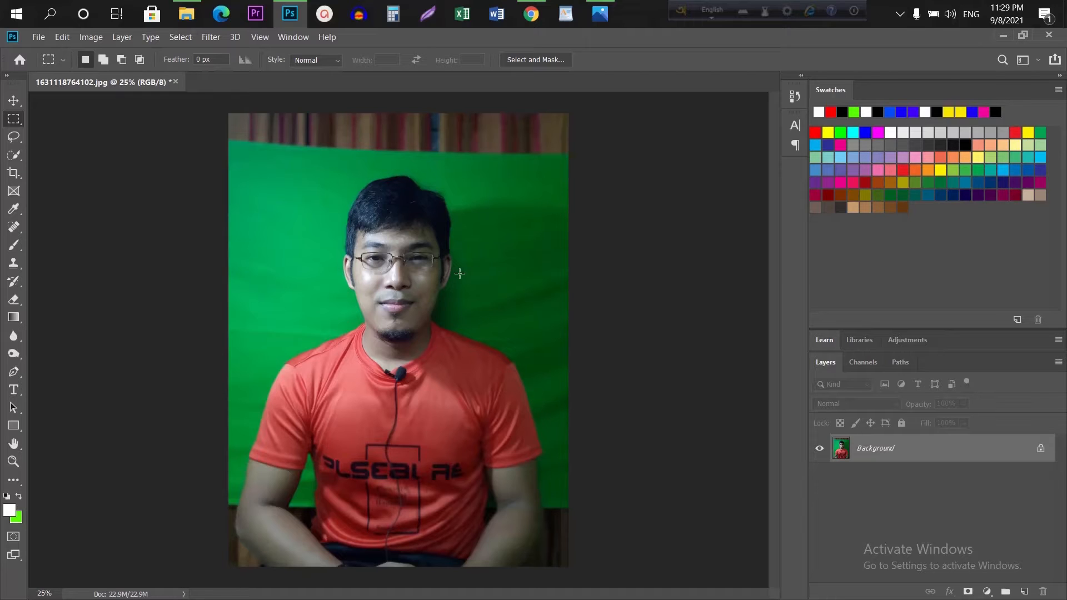
# - Select the man automatically with the Subject command and keep the selection active
pyautogui.click(183, 37)
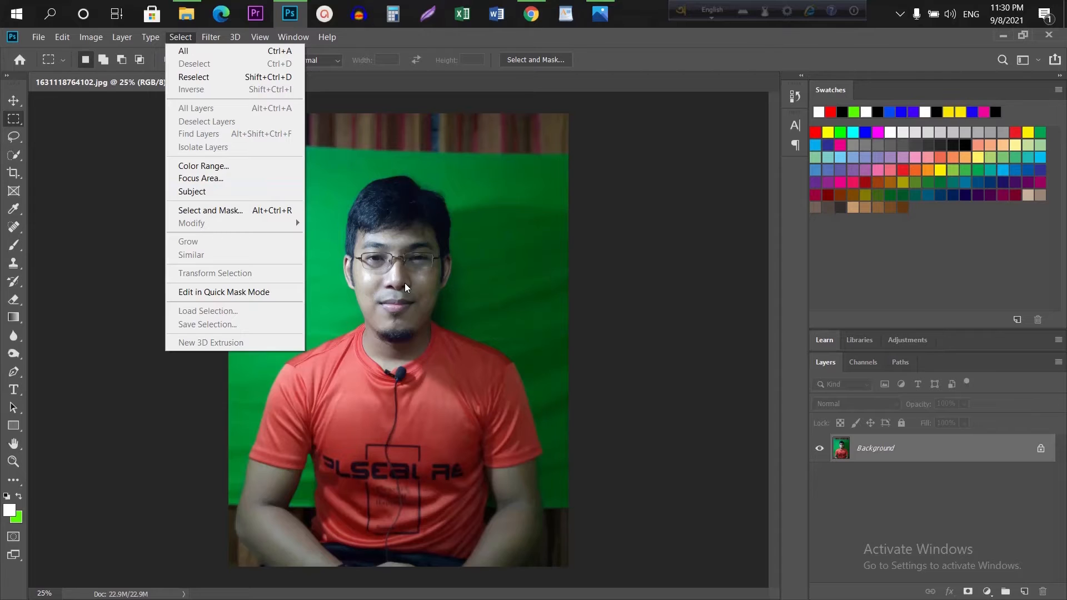
pyautogui.click(212, 189)
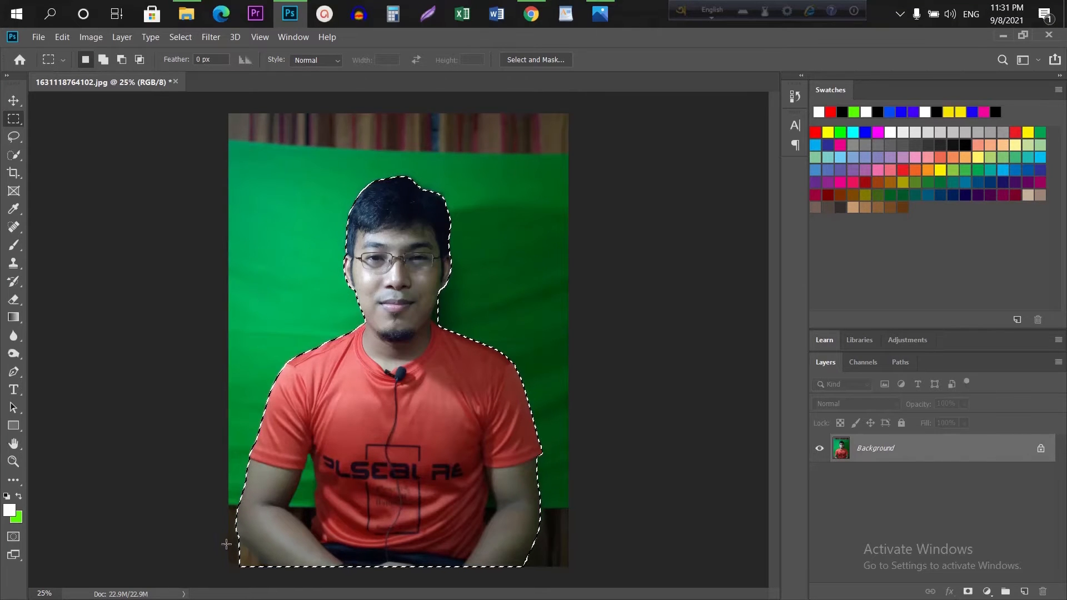
pyautogui.hotkey('ctrl', 'd')
pyautogui.hotkey('ctrl', '+')
pyautogui.hotkey('ctrl', 'shift', 'd')
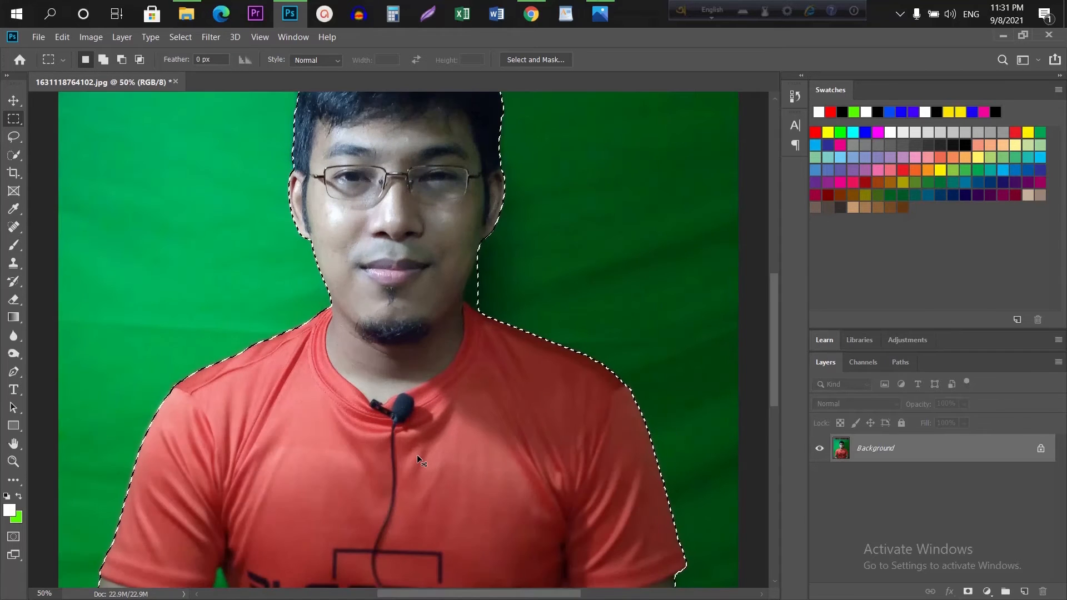
# - Set the Quick Selection tool to subtract from the selection with a brush size of 54 px
pyautogui.hotkey('ctrl', '+')
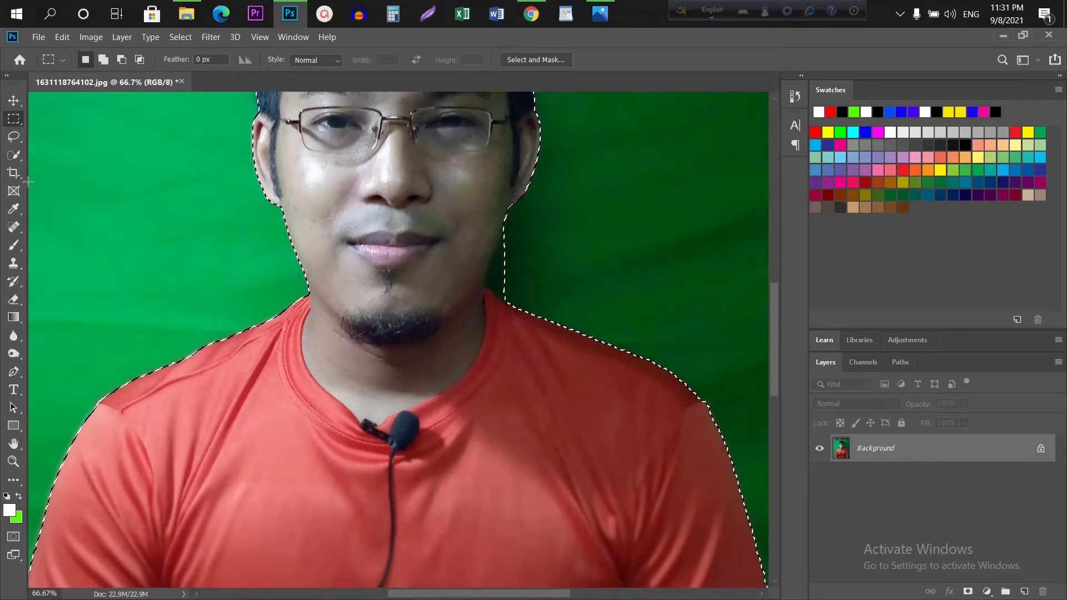
pyautogui.click(21, 155)
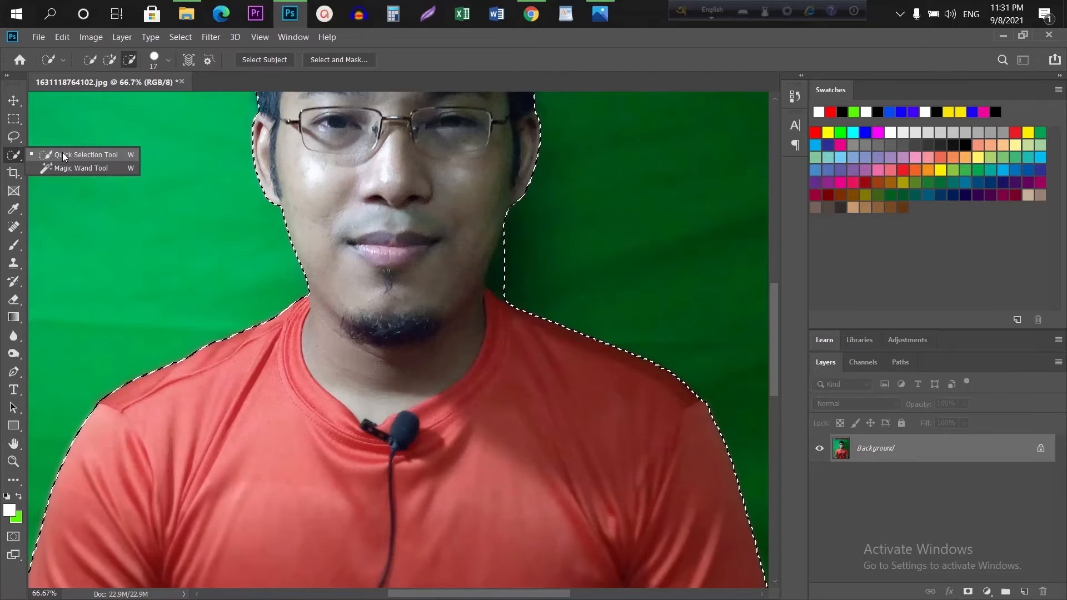
pyautogui.click(62, 155)
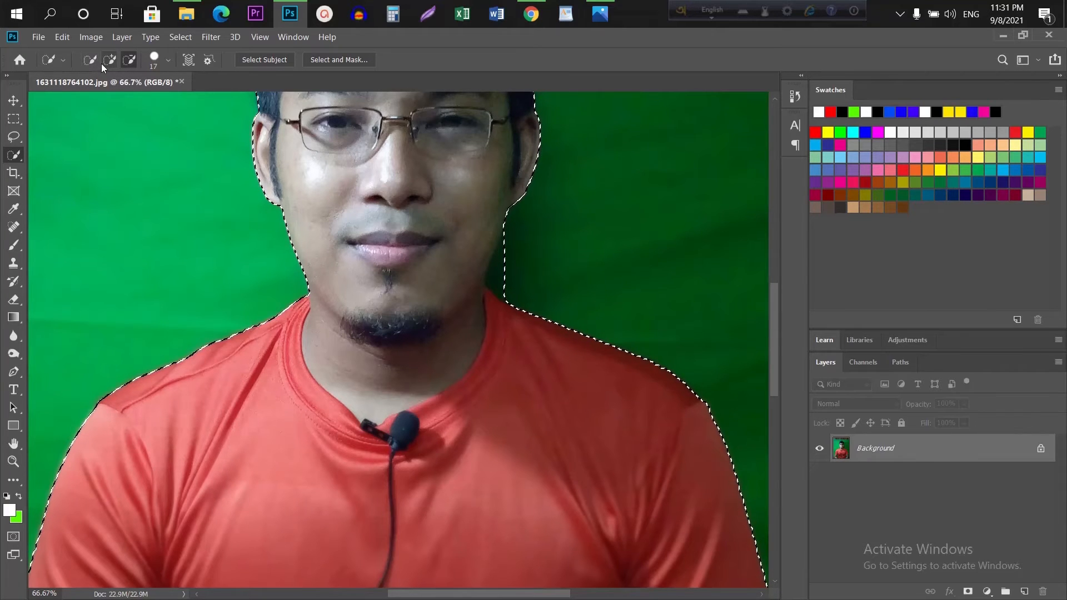
pyautogui.click(131, 58)
pyautogui.click(170, 61)
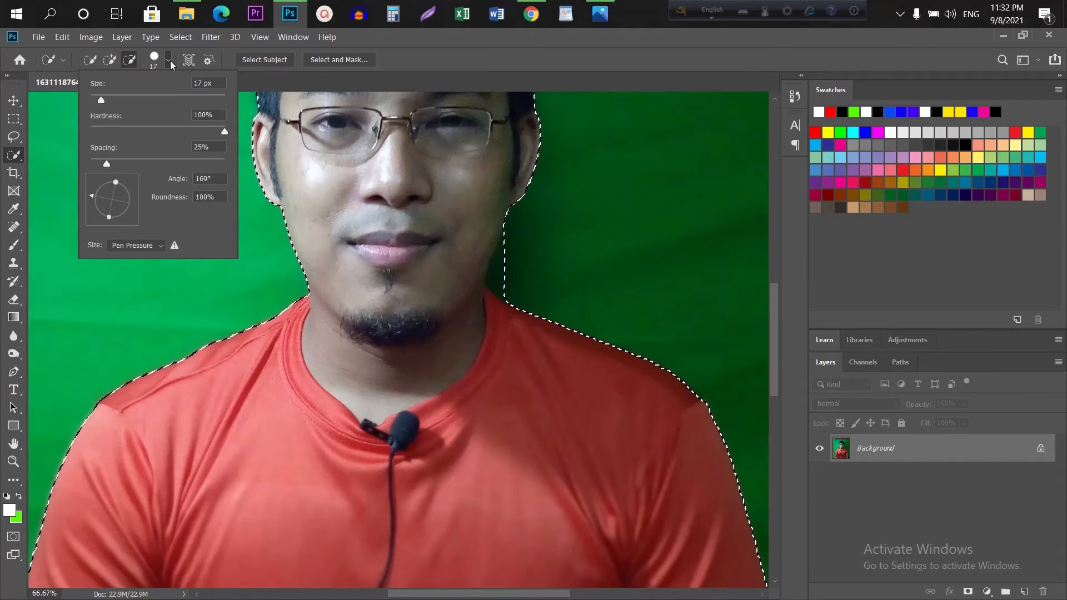
pyautogui.click(111, 98)
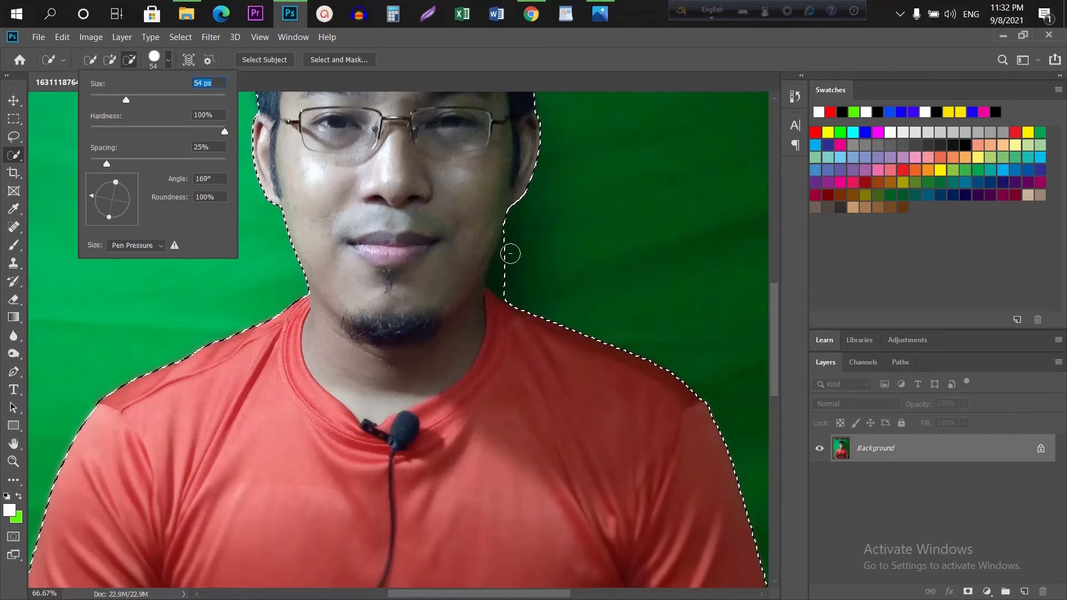
# - Subtract the green background beside the neck, below the ear on the image's right side, from the selection
pyautogui.click(509, 254)
pyautogui.click(510, 254)
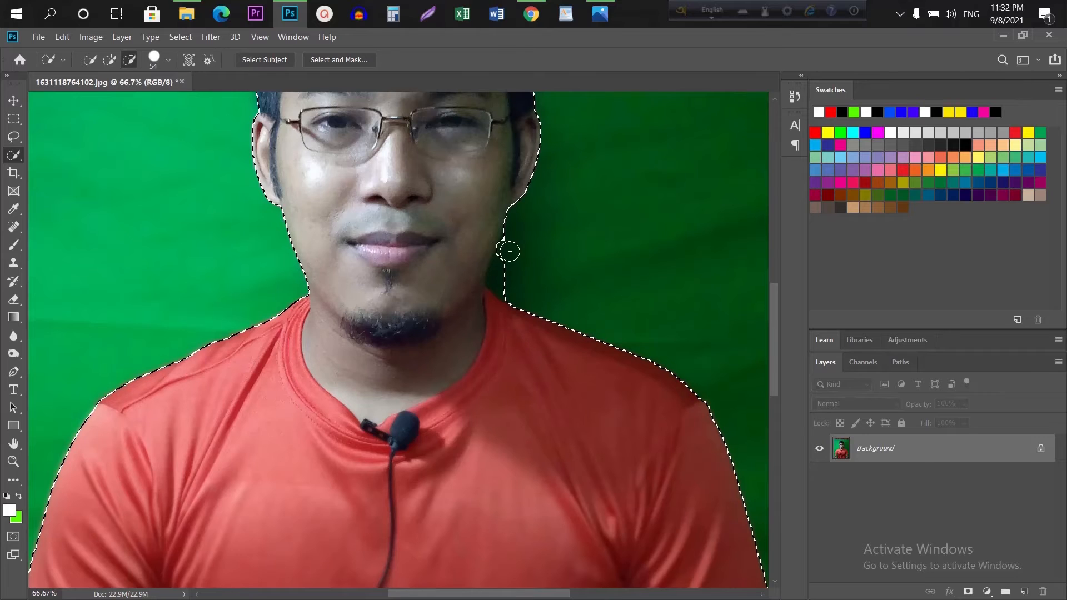
pyautogui.click(508, 239)
pyautogui.click(507, 269)
# - Subtract the curtain area below the elbow in the photo's lower-left corner from the selection
pyautogui.scroll(-1, 775, 338)
pyautogui.moveTo(775, 337); pyautogui.dragTo(784, 419)
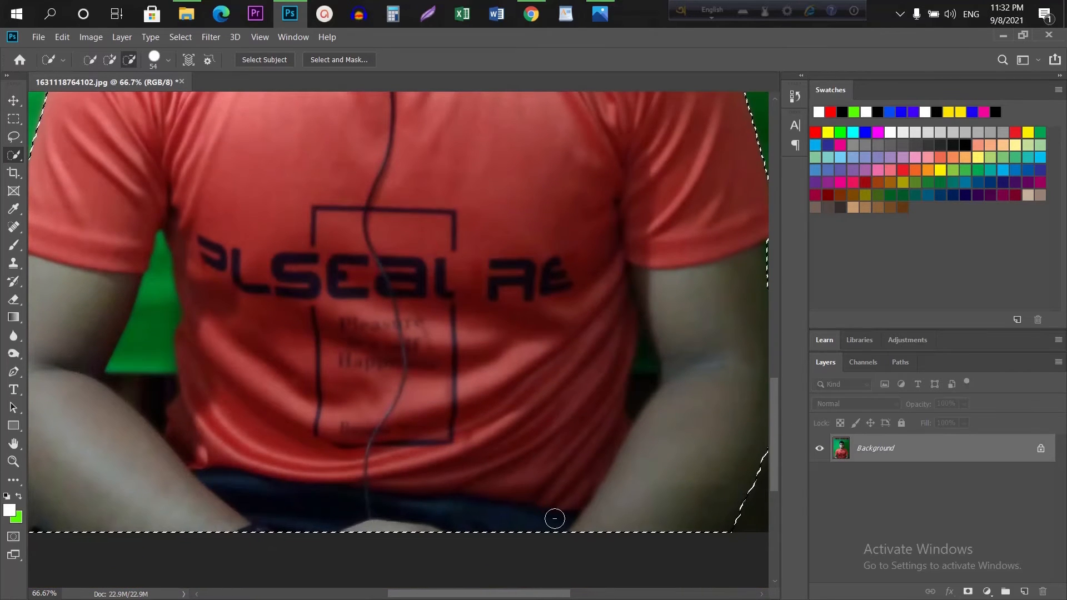
pyautogui.moveTo(500, 593); pyautogui.dragTo(420, 593)
pyautogui.click(296, 489)
pyautogui.click(302, 486)
pyautogui.click(304, 487)
pyautogui.click(309, 492)
pyautogui.click(312, 495)
pyautogui.click(322, 503)
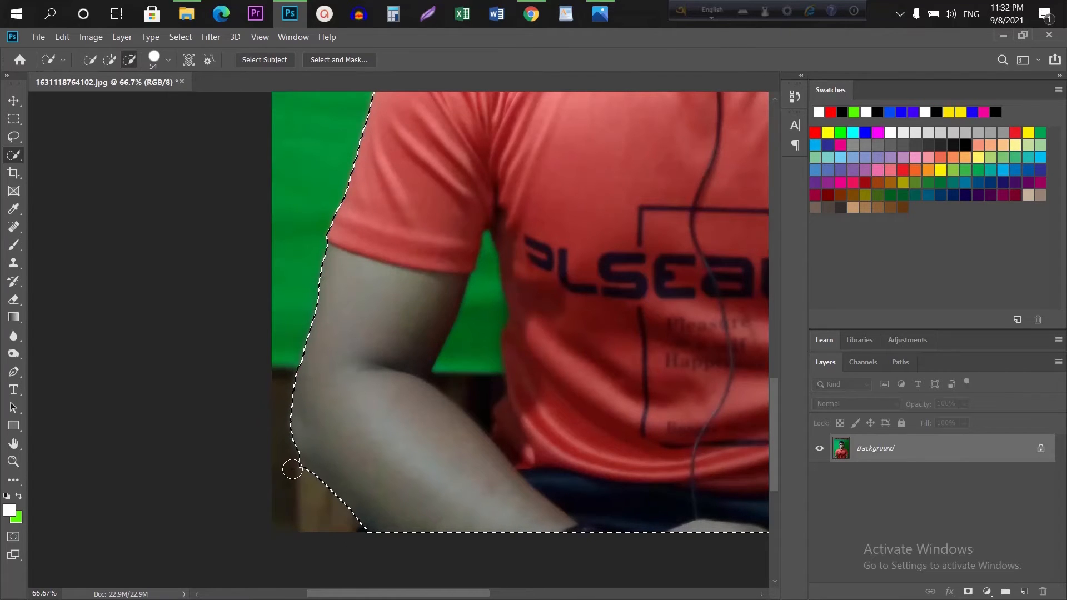
pyautogui.hotkey('ctrl', 'd')
pyautogui.hotkey('ctrl', '-')
pyautogui.hotkey('ctrl', '-')
pyautogui.hotkey('ctrl', 'z')
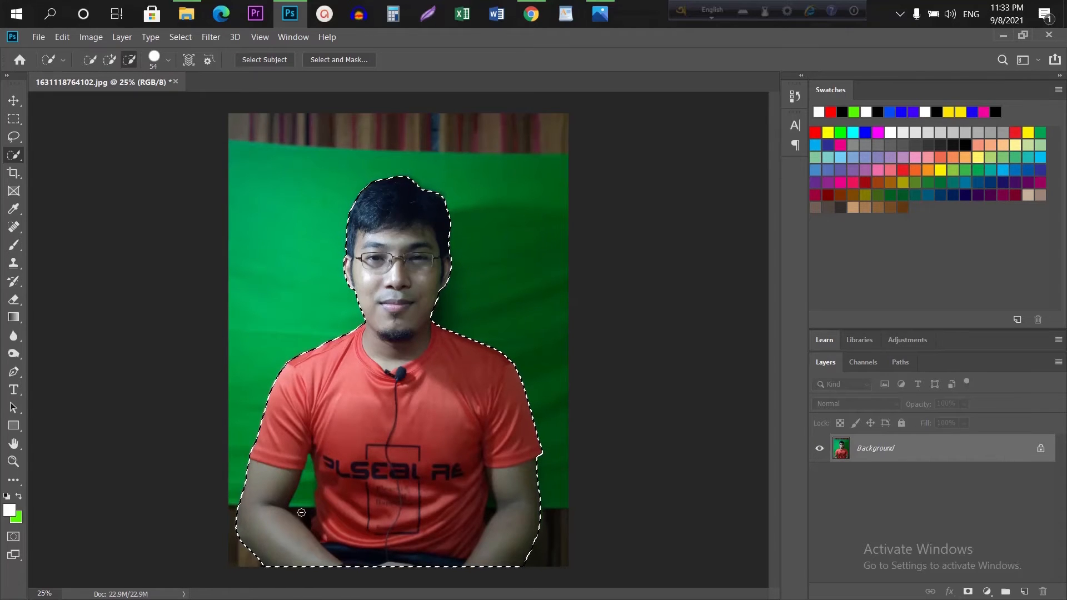
# - Subtract the green and dark gap between the shirt and the arm on the image's left side from the selection
pyautogui.hotkey('ctrl', '+')
pyautogui.hotkey('ctrl', '+')
pyautogui.hotkey('ctrl', '+')
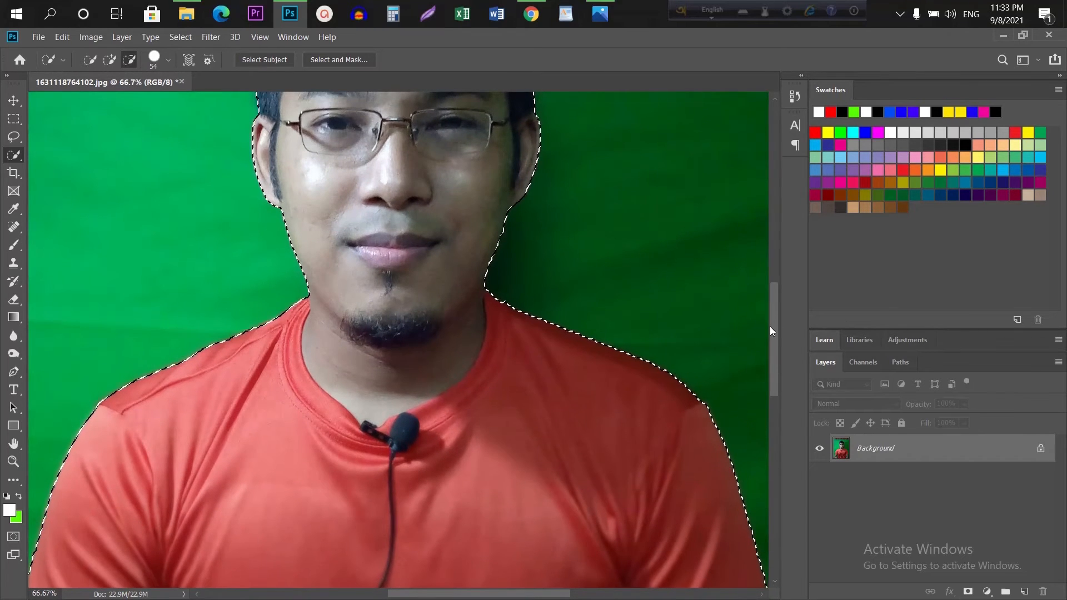
pyautogui.moveTo(771, 327); pyautogui.dragTo(782, 438)
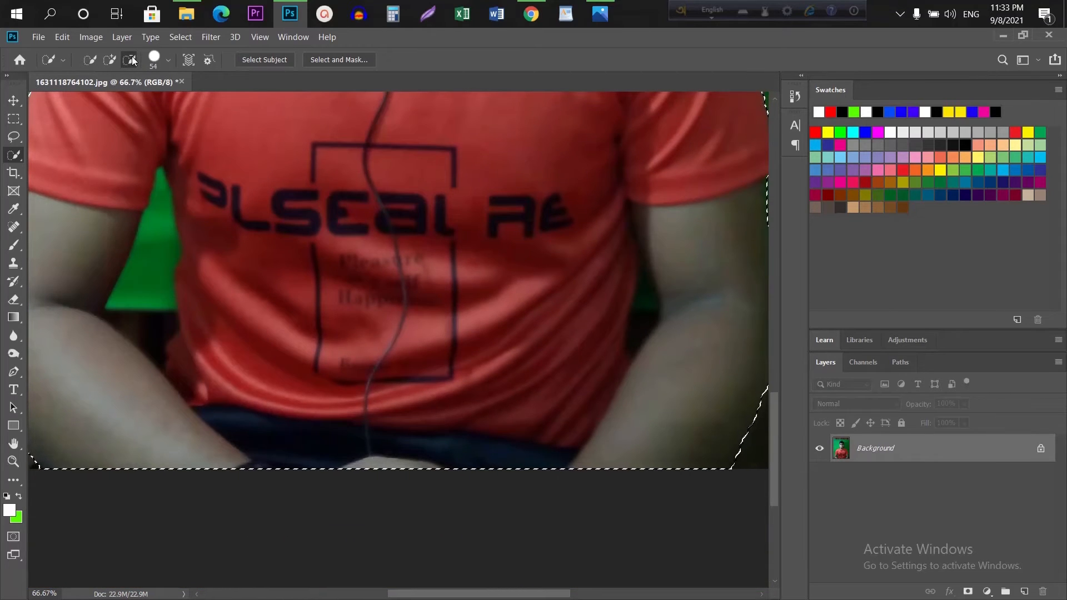
pyautogui.click(152, 270)
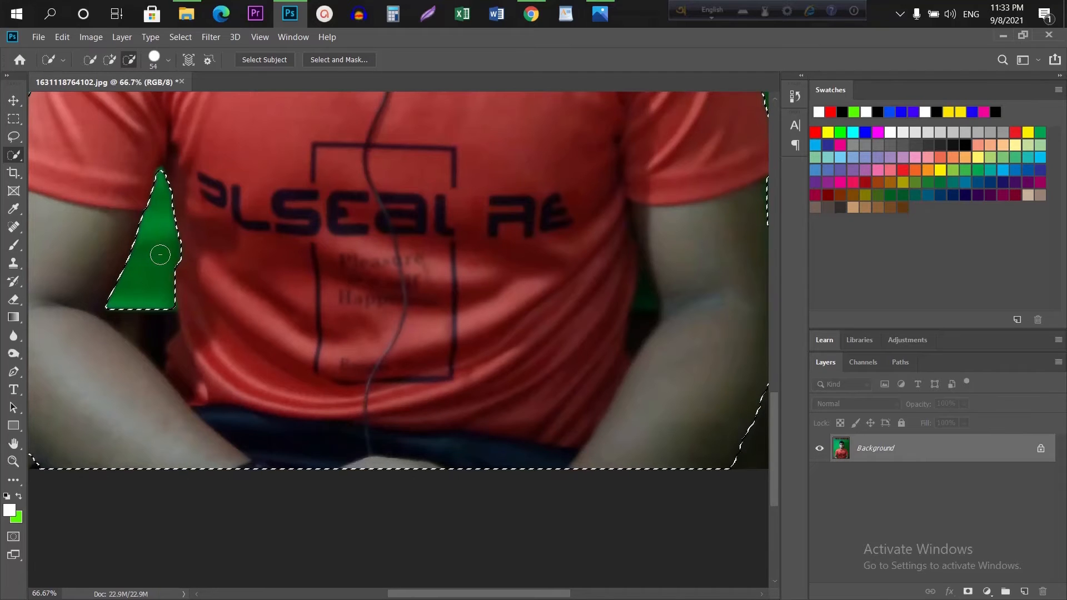
pyautogui.click(114, 309)
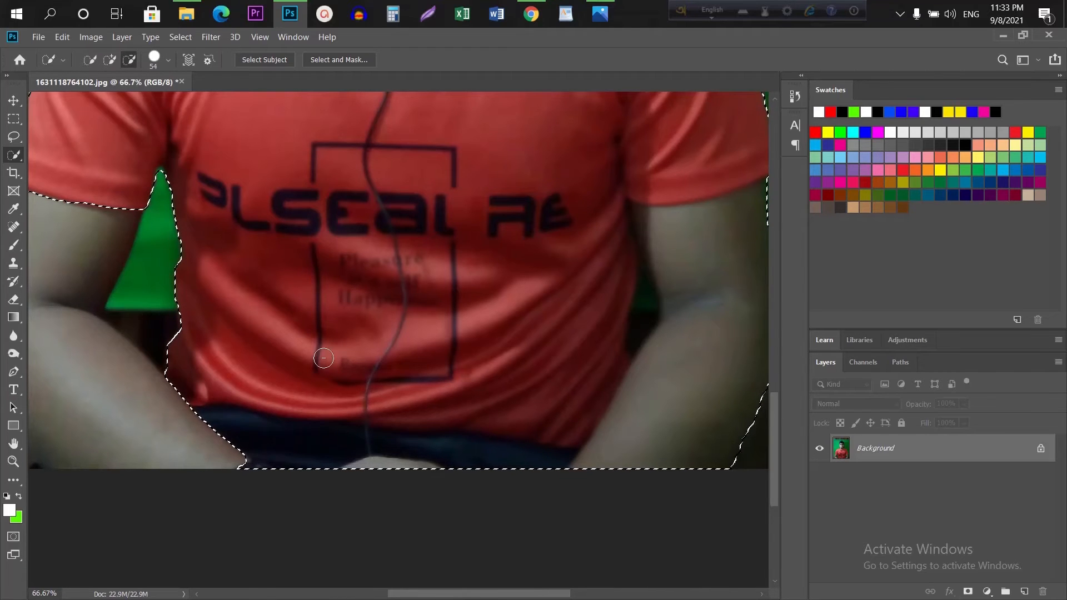
# - Add the bare arm on the image's left side back to the selection and subtract the upper part of the green gap beside it
pyautogui.moveTo(457, 593); pyautogui.dragTo(424, 594)
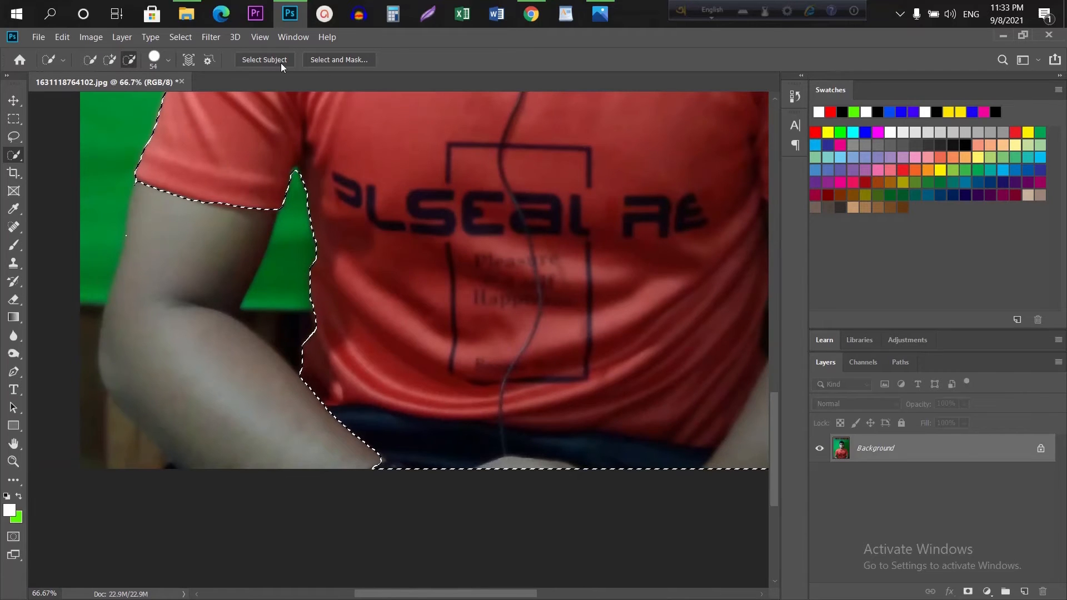
pyautogui.click(111, 59)
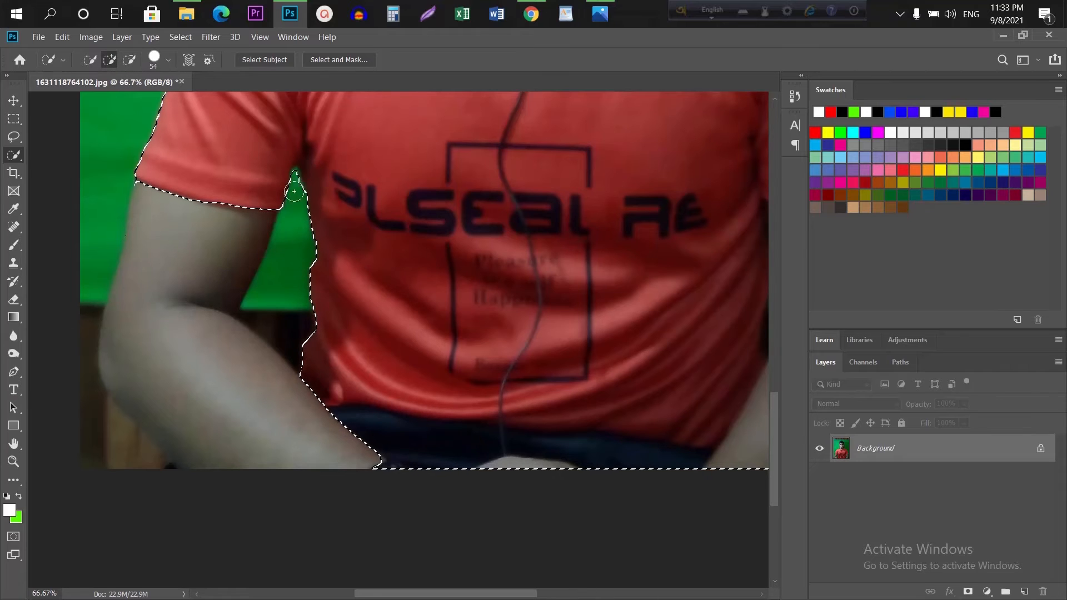
pyautogui.moveTo(279, 209)
pyautogui.mouseDown()
pyautogui.moveTo(157, 311)
pyautogui.moveTo(124, 362)
pyautogui.moveTo(155, 380)
pyautogui.moveTo(124, 403)
pyautogui.mouseUp()
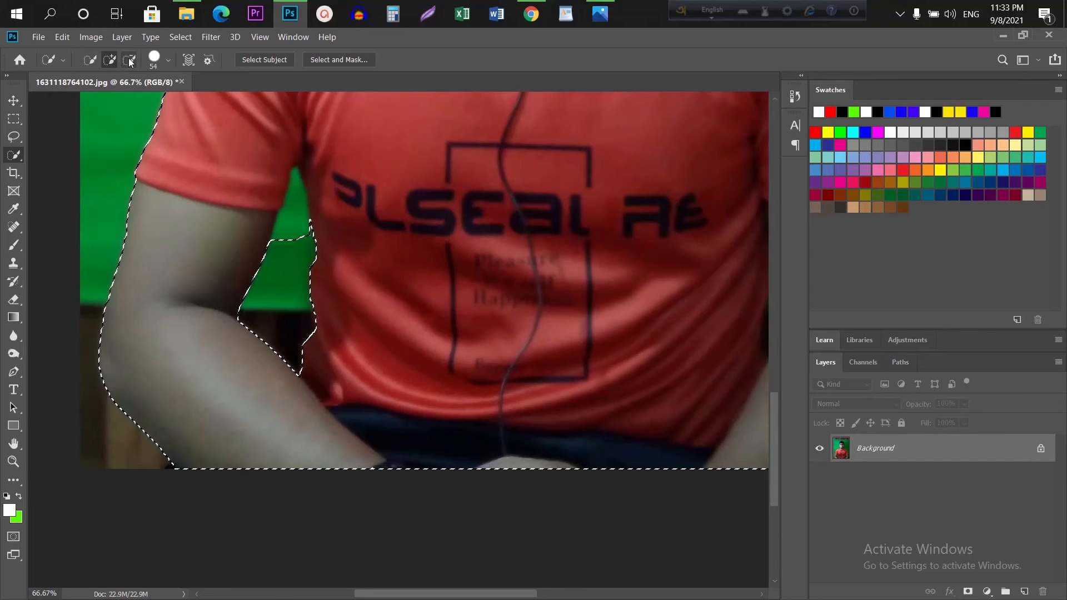
pyautogui.click(129, 60)
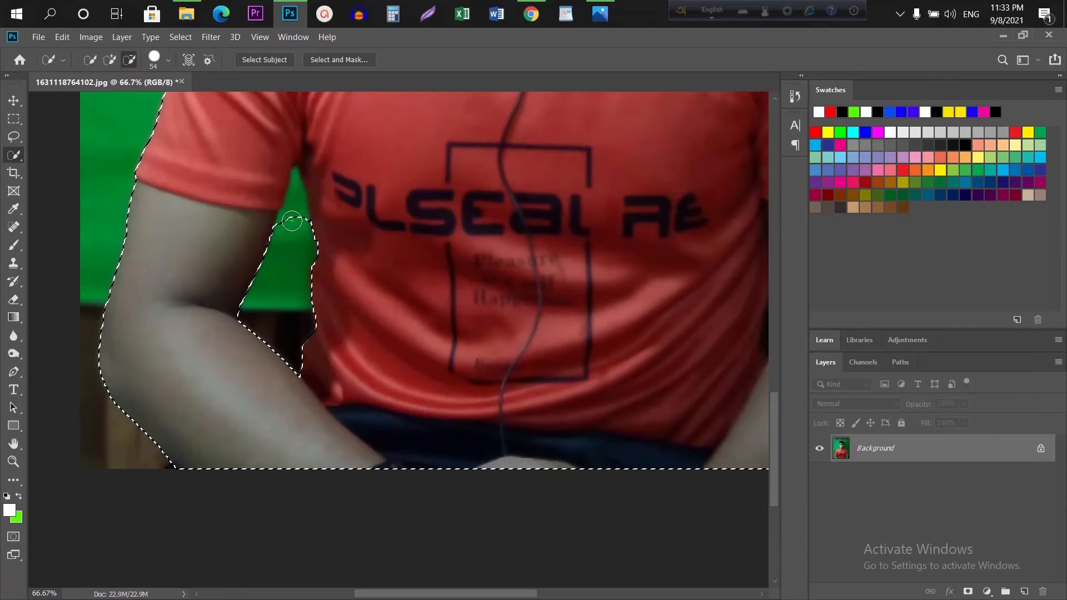
pyautogui.click(295, 190)
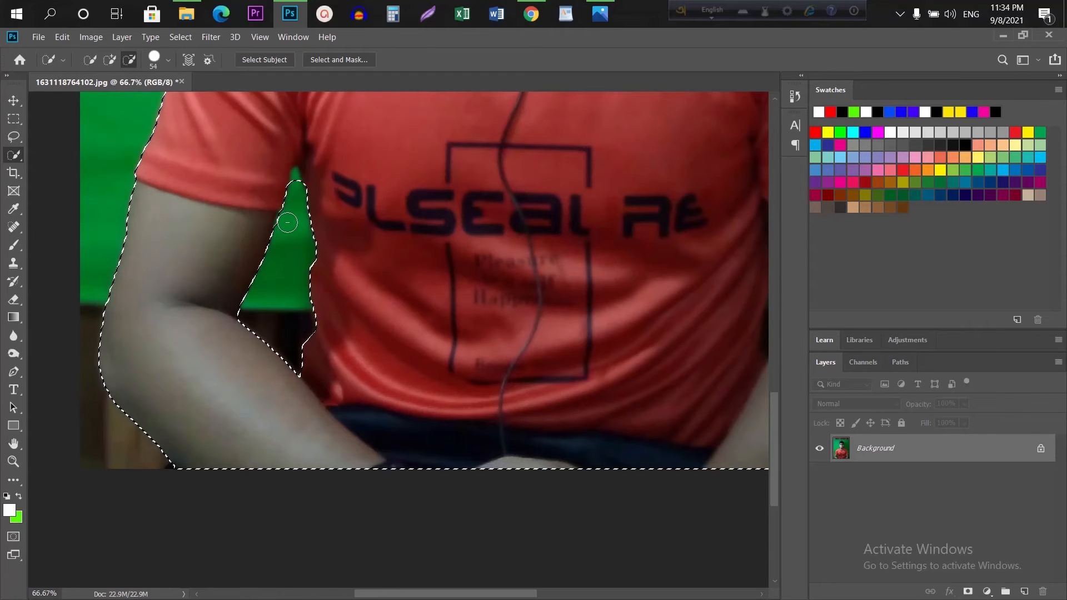
# - Reduce the selection brush to 25 px and subtract the narrow gap between the shirt and the arm on the image's right side
pyautogui.click(169, 60)
pyautogui.click(113, 97)
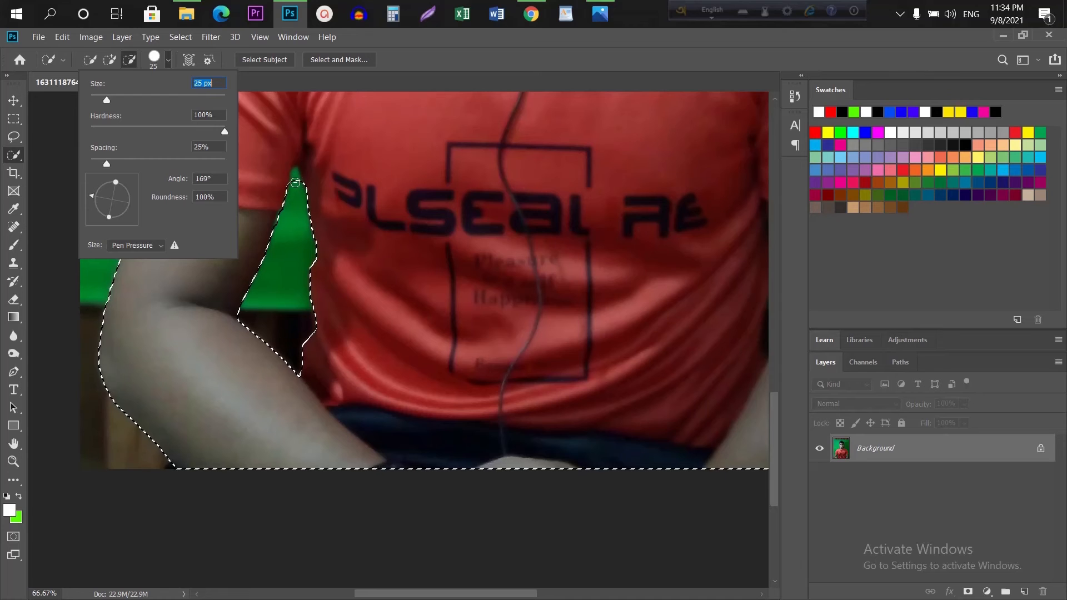
pyautogui.press('Return')
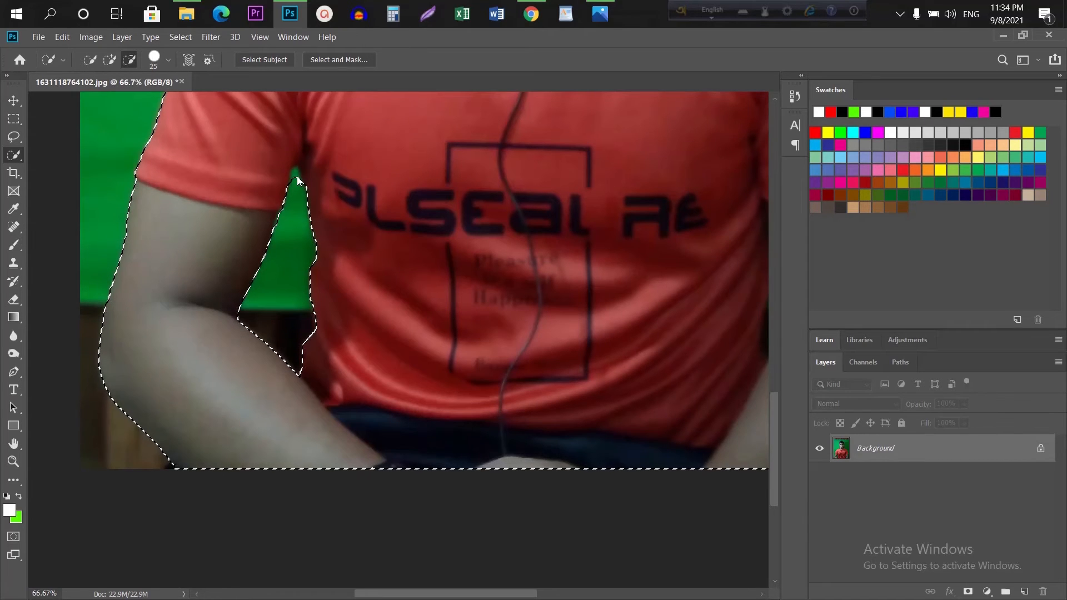
pyautogui.moveTo(434, 594); pyautogui.dragTo(518, 588)
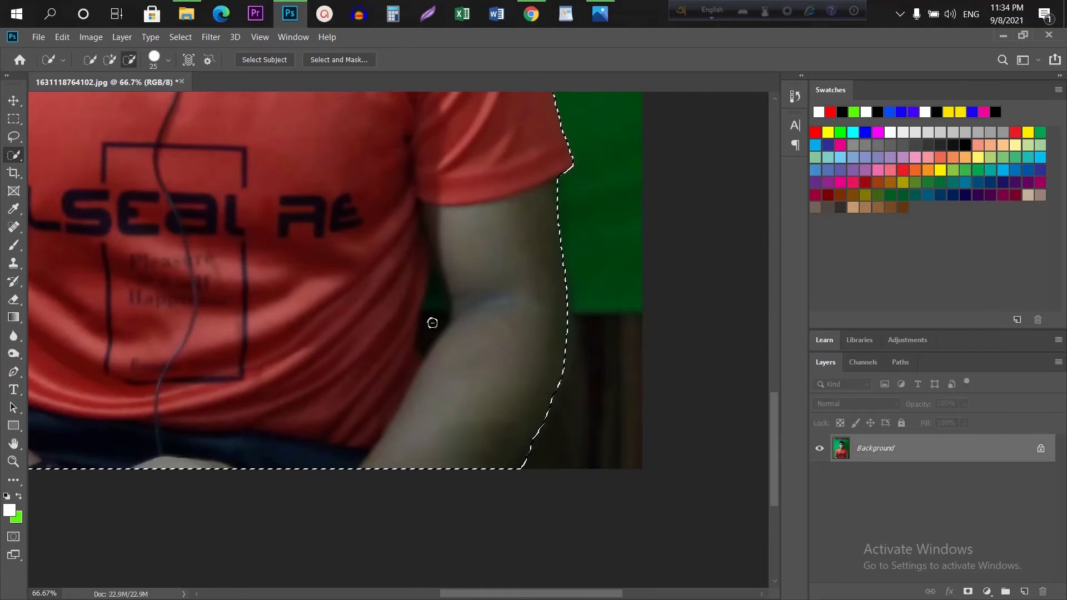
pyautogui.moveTo(431, 319); pyautogui.dragTo(435, 282)
pyautogui.click(433, 274)
pyautogui.moveTo(436, 303); pyautogui.dragTo(427, 342)
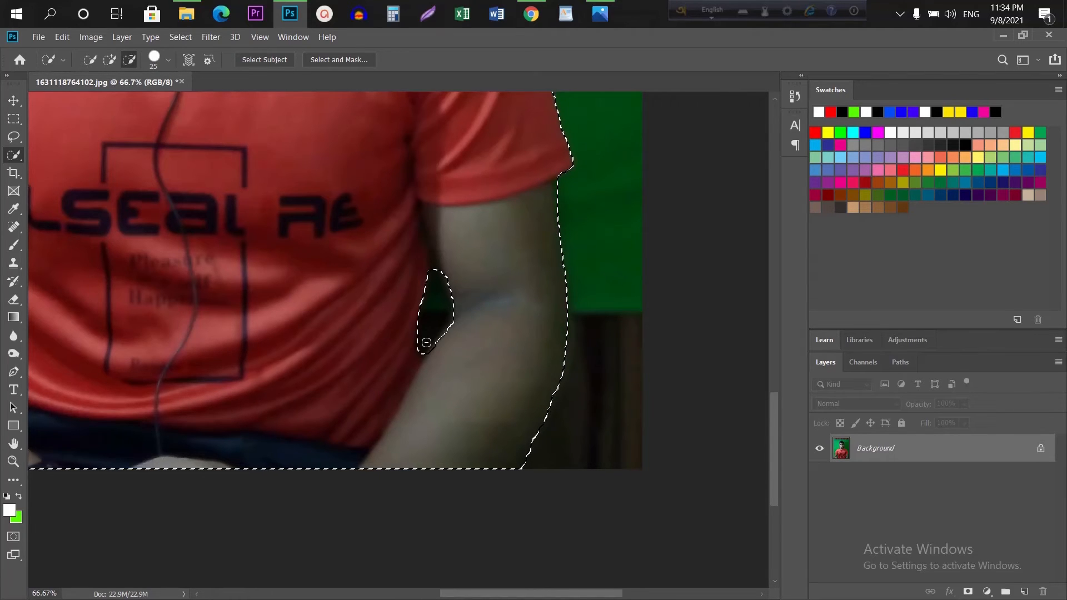
pyautogui.click(437, 263)
pyautogui.click(433, 260)
# - Refine the selection in Select and Mask with Radius 1 px, Smooth 9, Feather 1.2 px, Contrast 7% and Shift Edge -6%
pyautogui.hotkey('ctrl', '-')
pyautogui.hotkey('ctrl', '-')
pyautogui.hotkey('ctrl', '-')
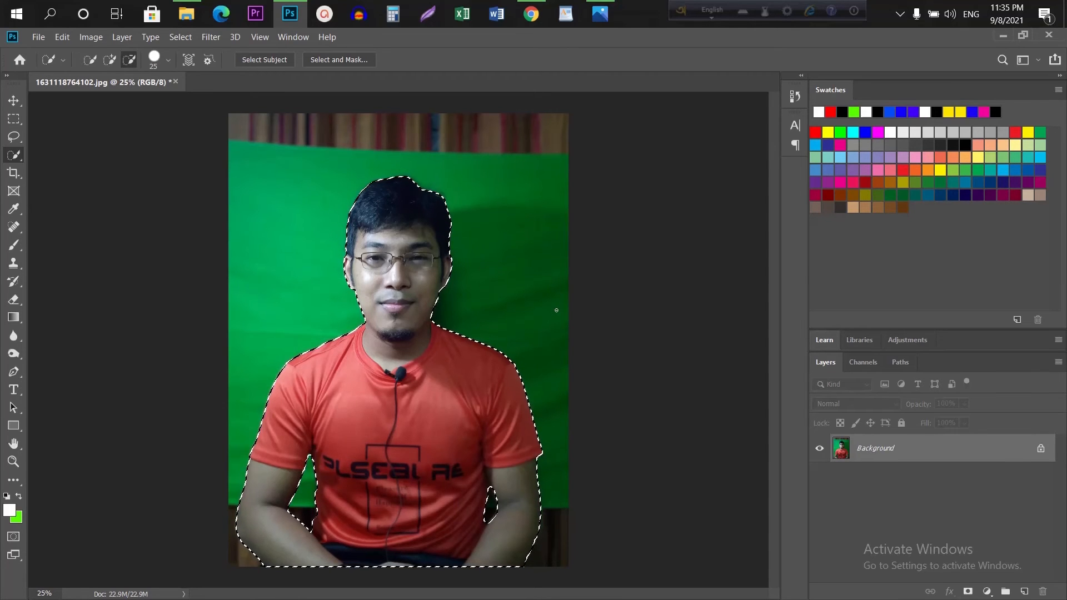
pyautogui.click(331, 61)
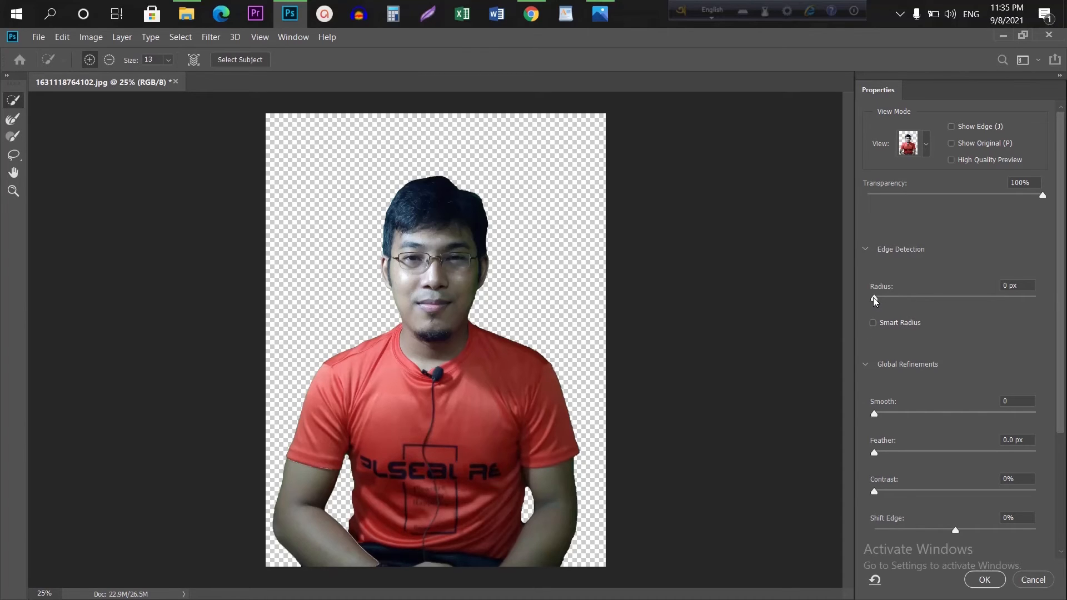
pyautogui.moveTo(874, 300); pyautogui.dragTo(884, 301)
pyautogui.moveTo(874, 414); pyautogui.dragTo(880, 415)
pyautogui.moveTo(876, 454); pyautogui.dragTo(880, 455)
pyautogui.moveTo(876, 492); pyautogui.dragTo(880, 492)
pyautogui.moveTo(956, 530); pyautogui.dragTo(952, 530)
# - Set the output of the refined selection to New Layer
pyautogui.scroll(-5, 1061, 405)
pyautogui.scroll(3, 961, 333)
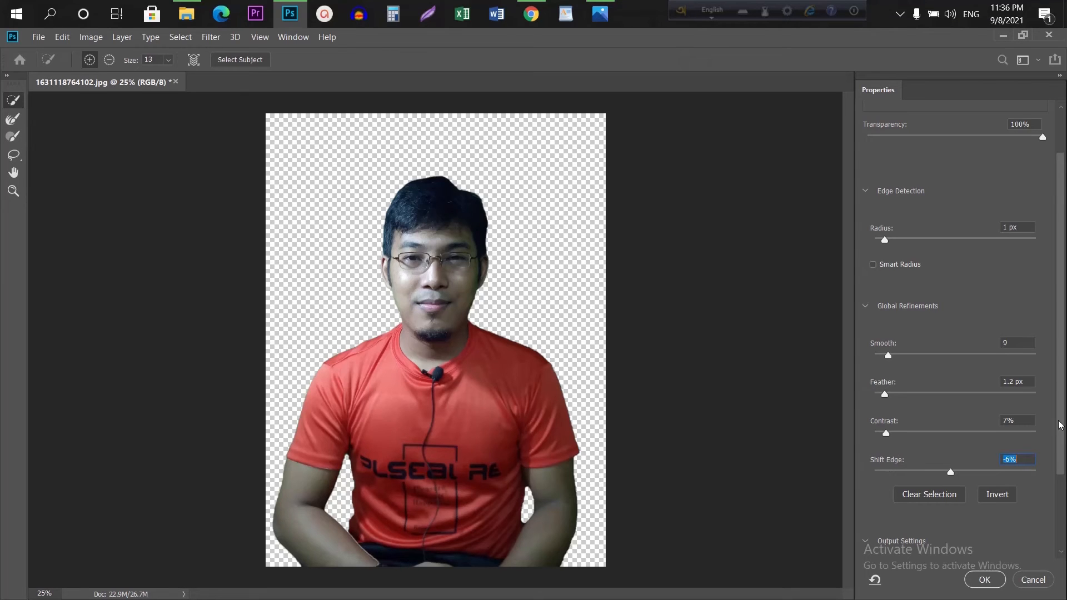
pyautogui.scroll(-3, 1062, 422)
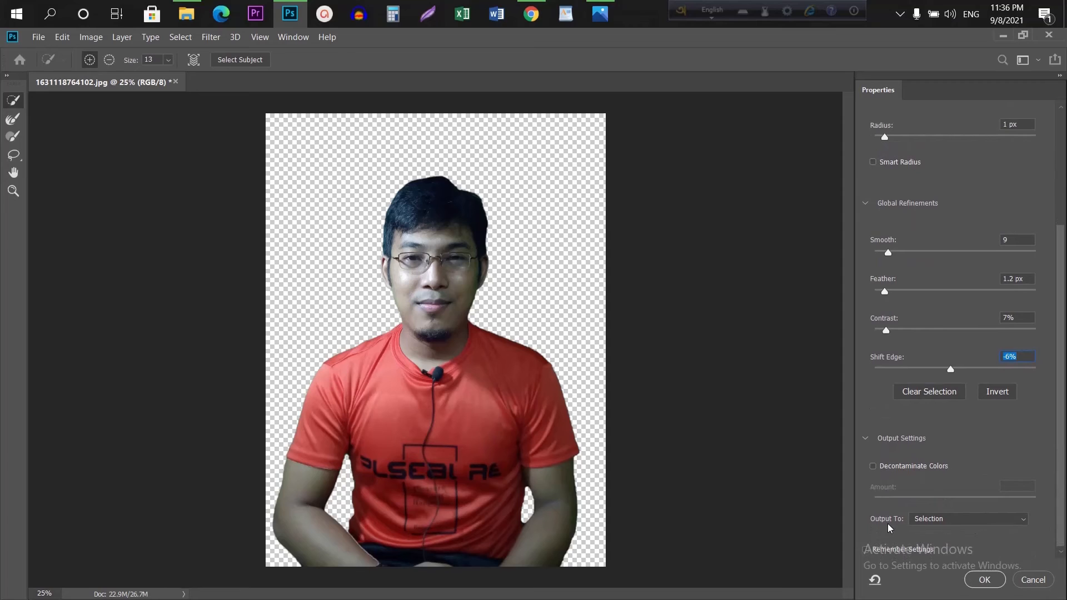
pyautogui.click(939, 520)
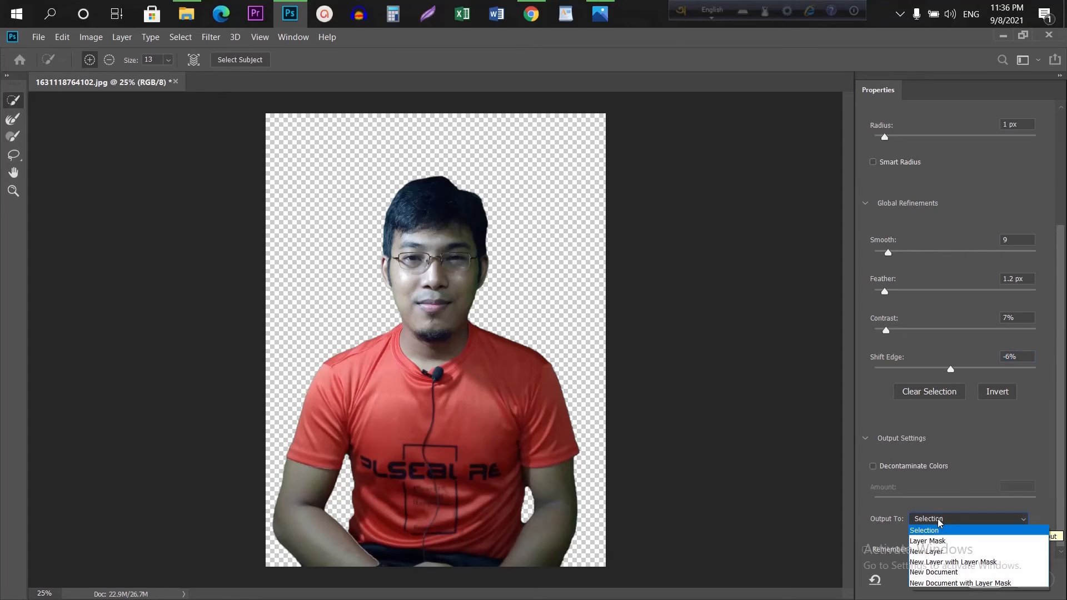
pyautogui.click(933, 551)
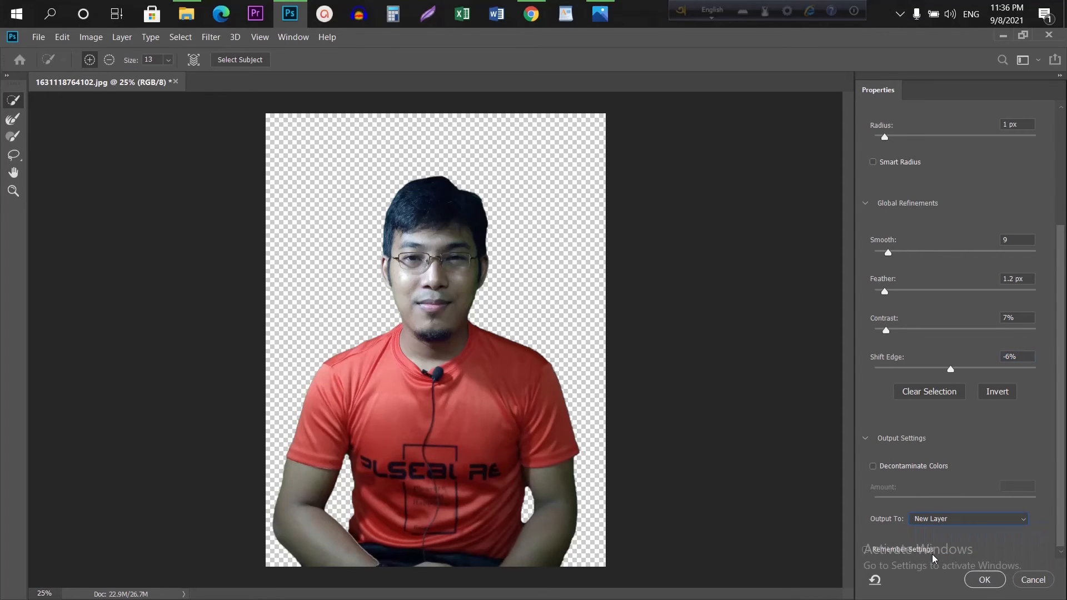
# - Apply the refinement to output the cutout to a new layer, and save the image as a maximum-quality JPEG on the Desktop
pyautogui.click(981, 579)
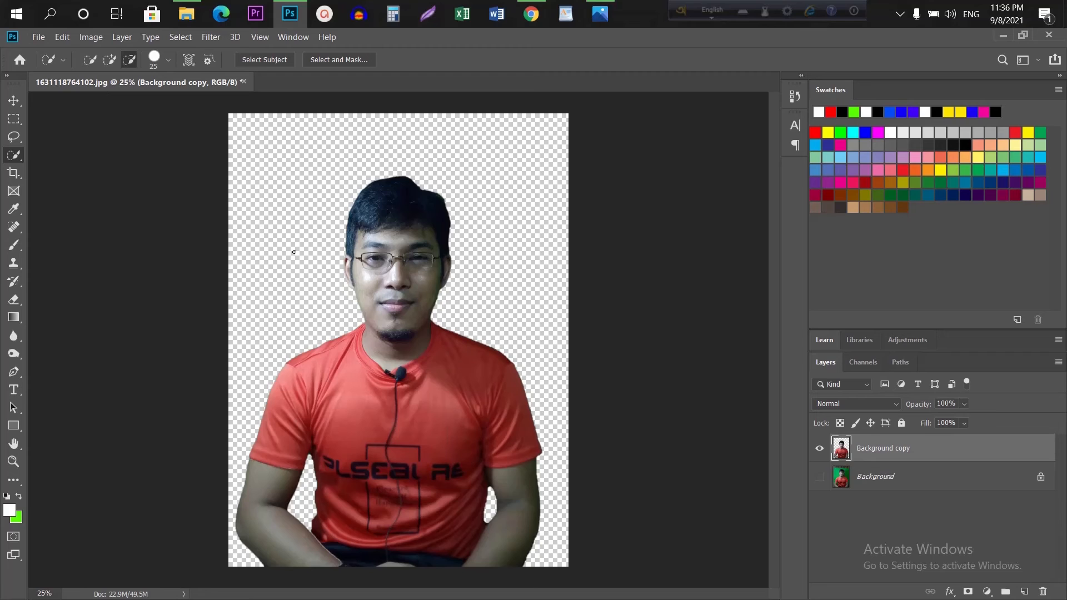
pyautogui.click(38, 36)
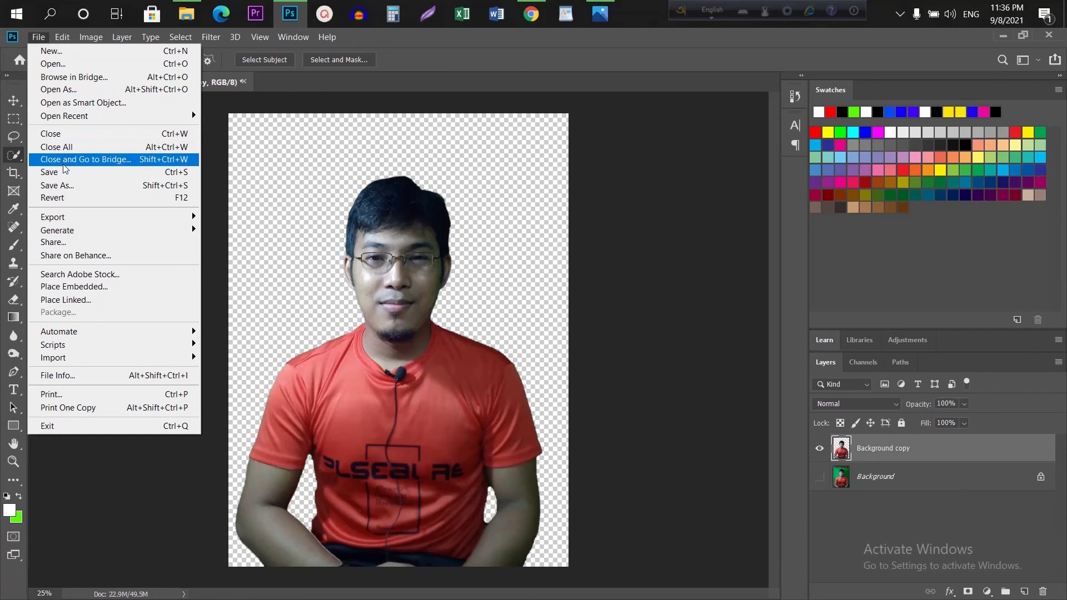
pyautogui.click(71, 186)
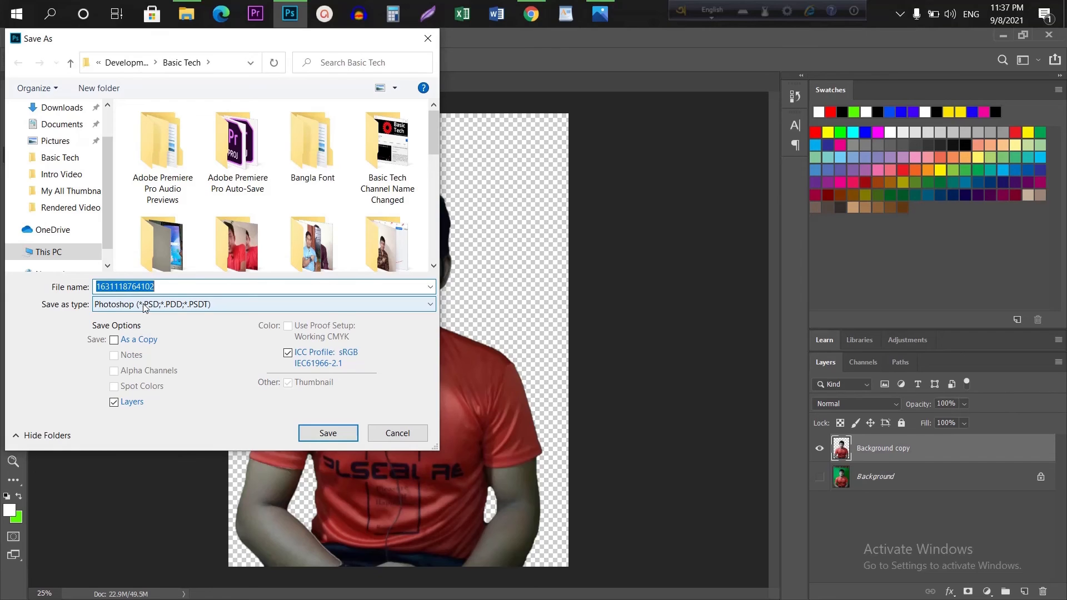
pyautogui.click(207, 307)
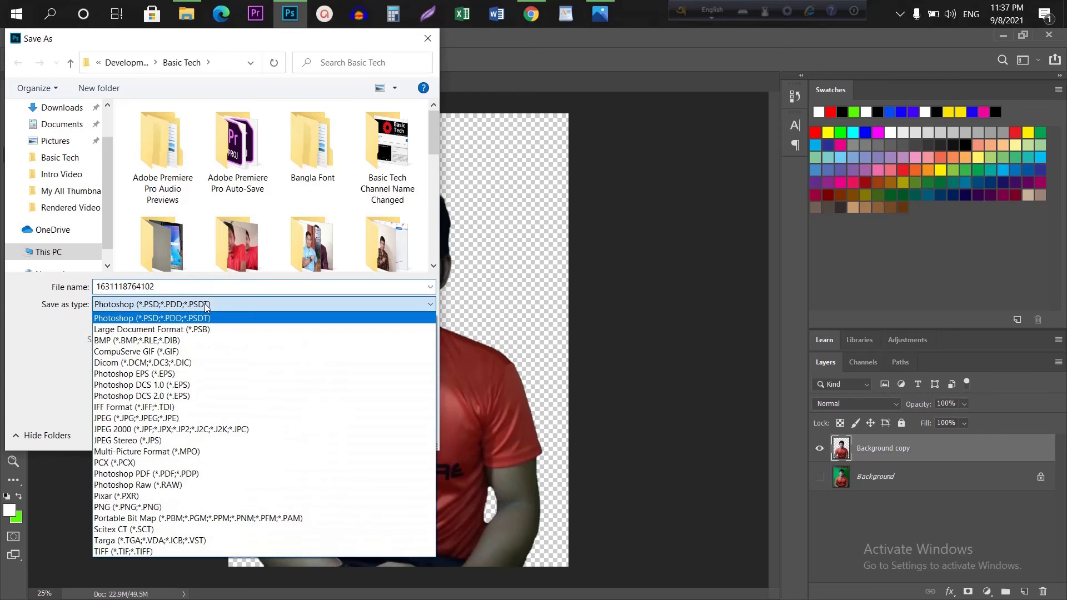
pyautogui.click(149, 421)
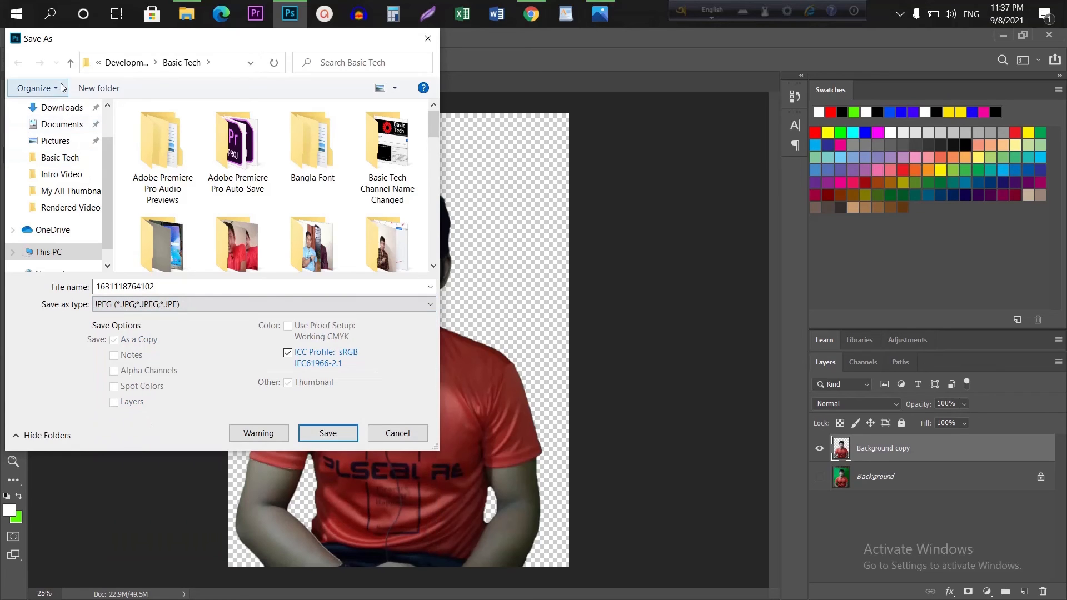
pyautogui.scroll(2, 110, 175)
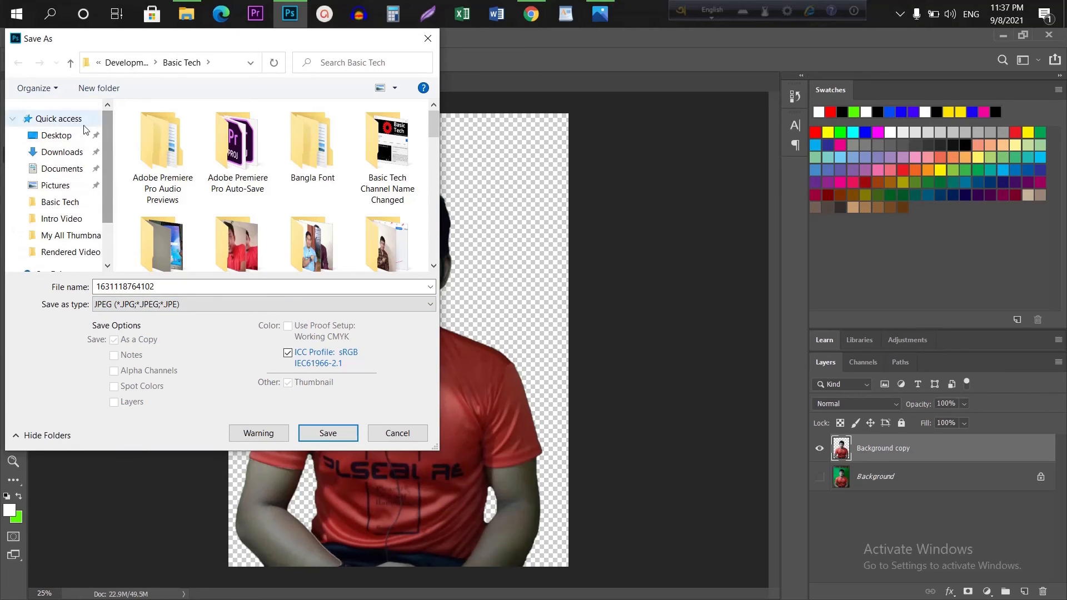
pyautogui.click(60, 138)
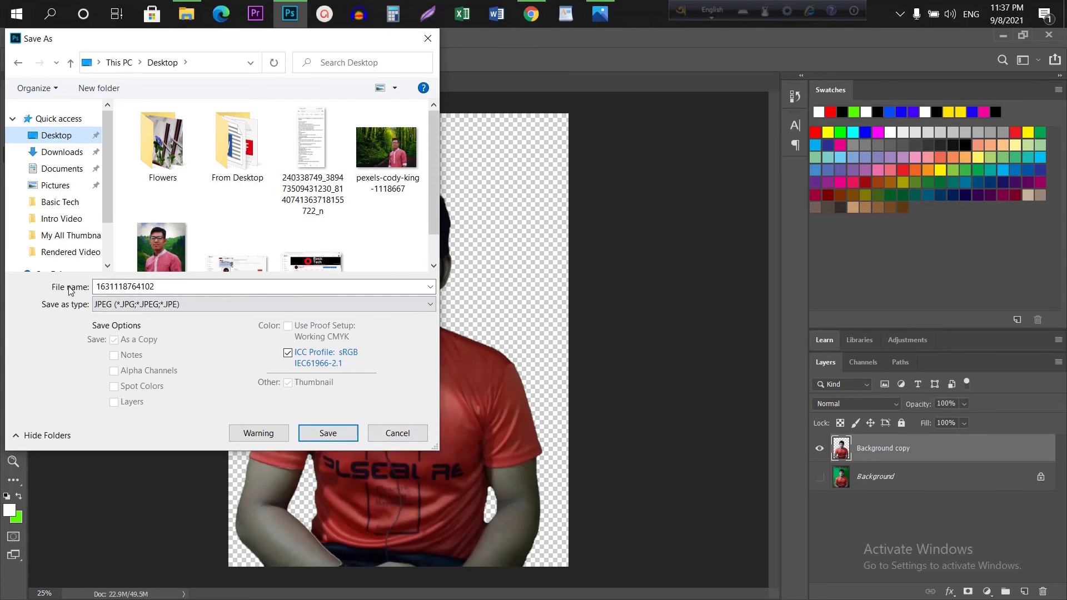
pyautogui.click(330, 433)
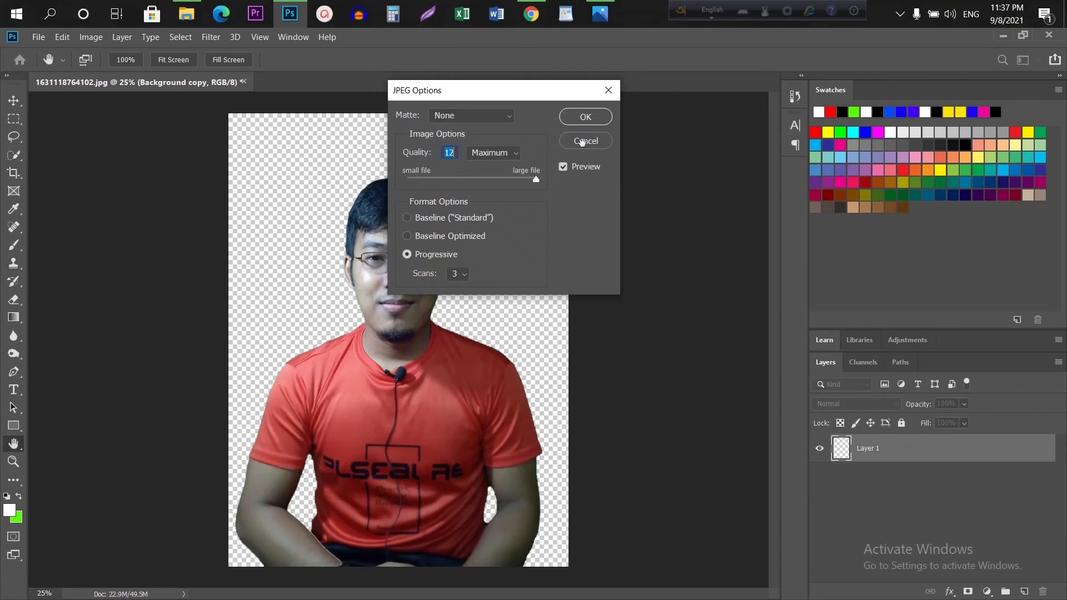
pyautogui.click(588, 117)
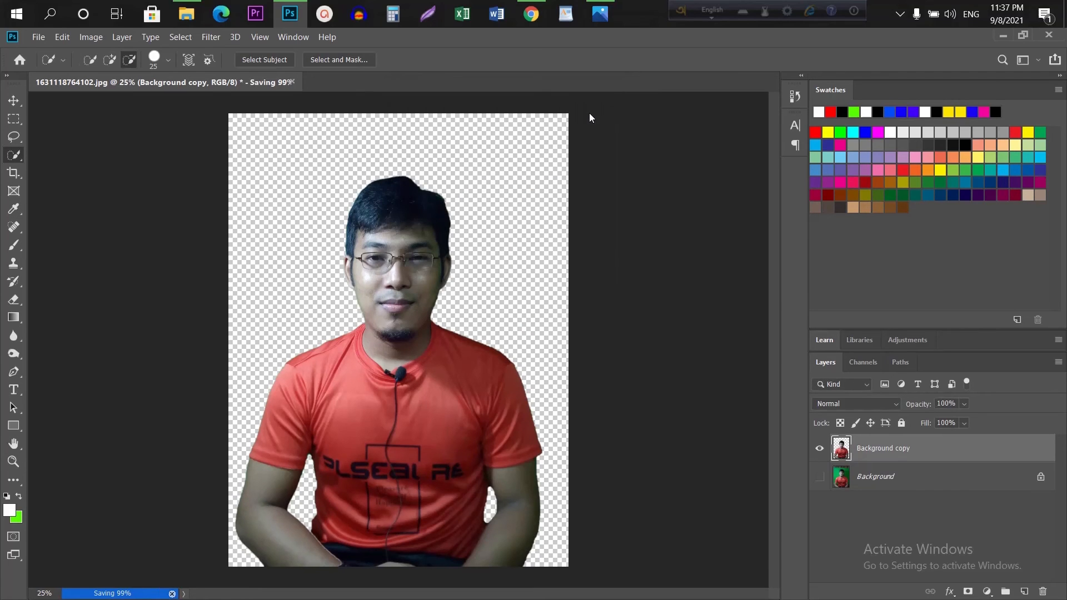
# - Switch to the Photos app to view the saved JPEG, compare it with the Photoshop cutout, and return to Photoshop
pyautogui.click(1003, 36)
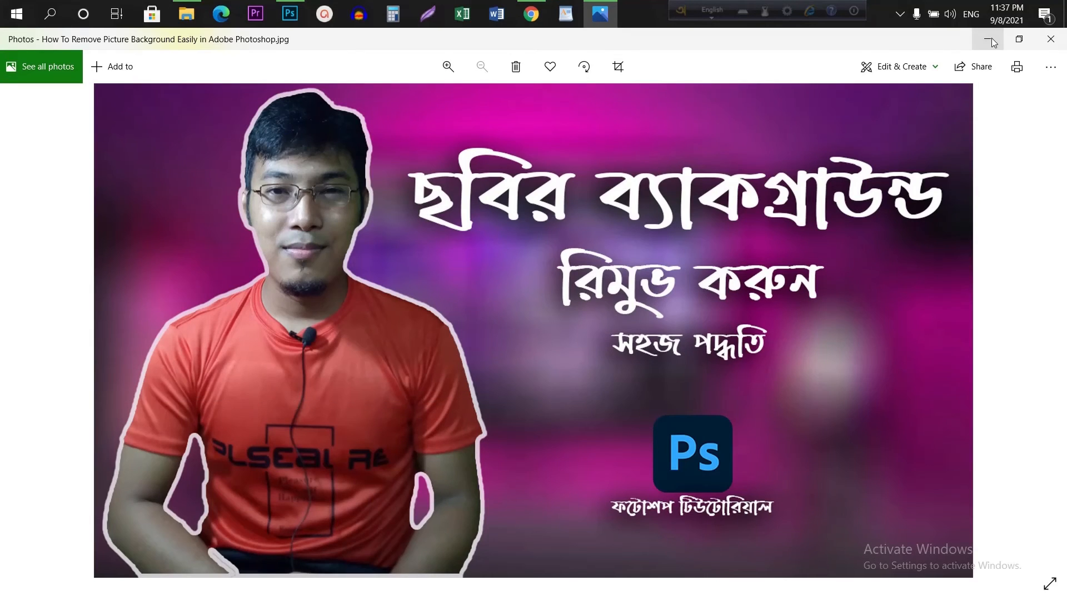
pyautogui.click(991, 41)
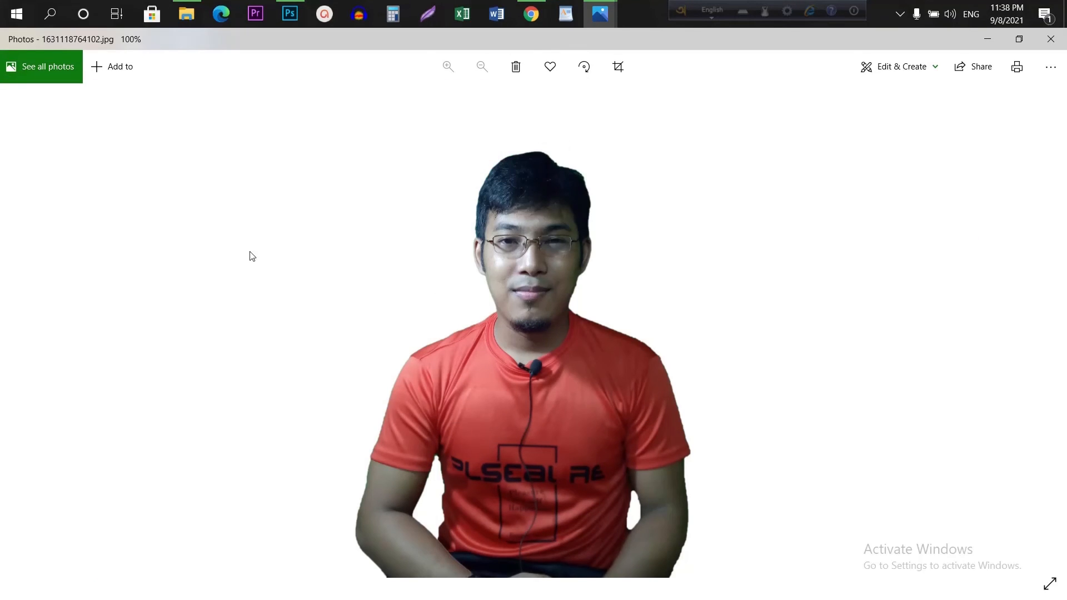
pyautogui.click(289, 14)
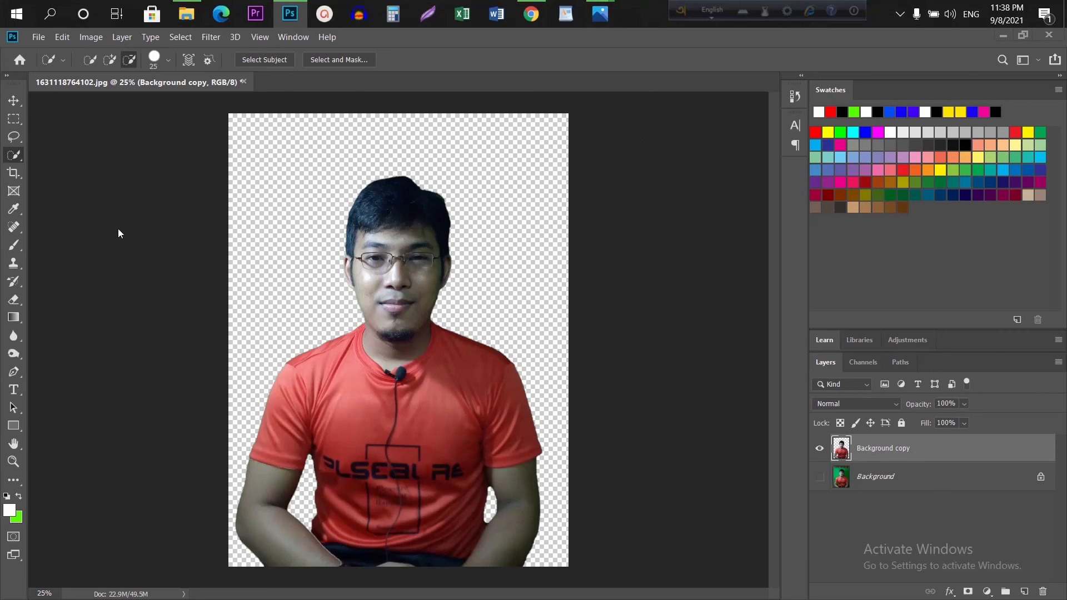
pyautogui.click(599, 15)
pyautogui.click(673, 79)
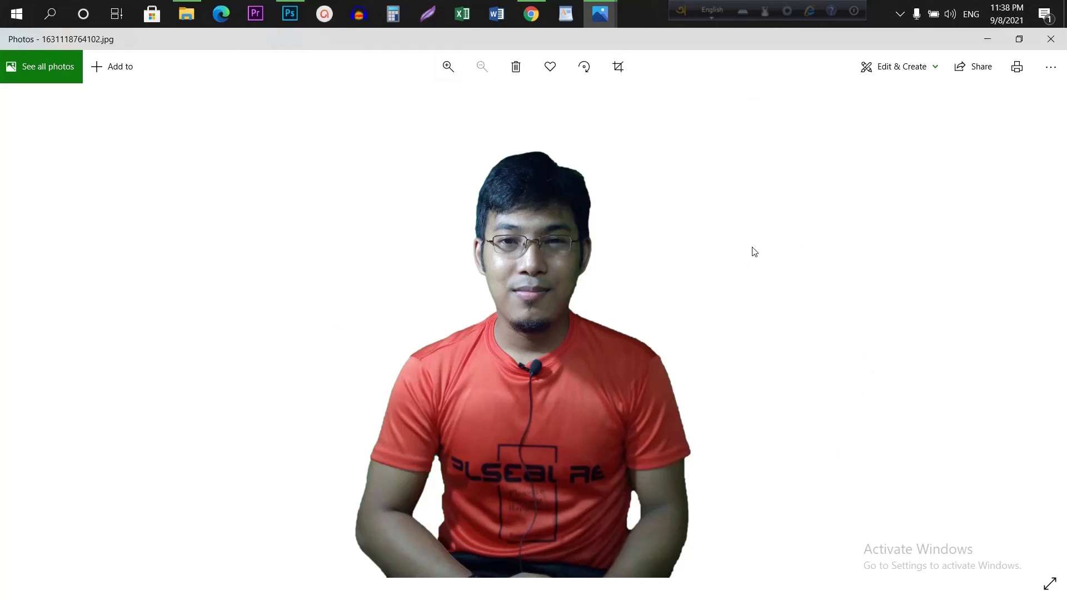
pyautogui.click(289, 13)
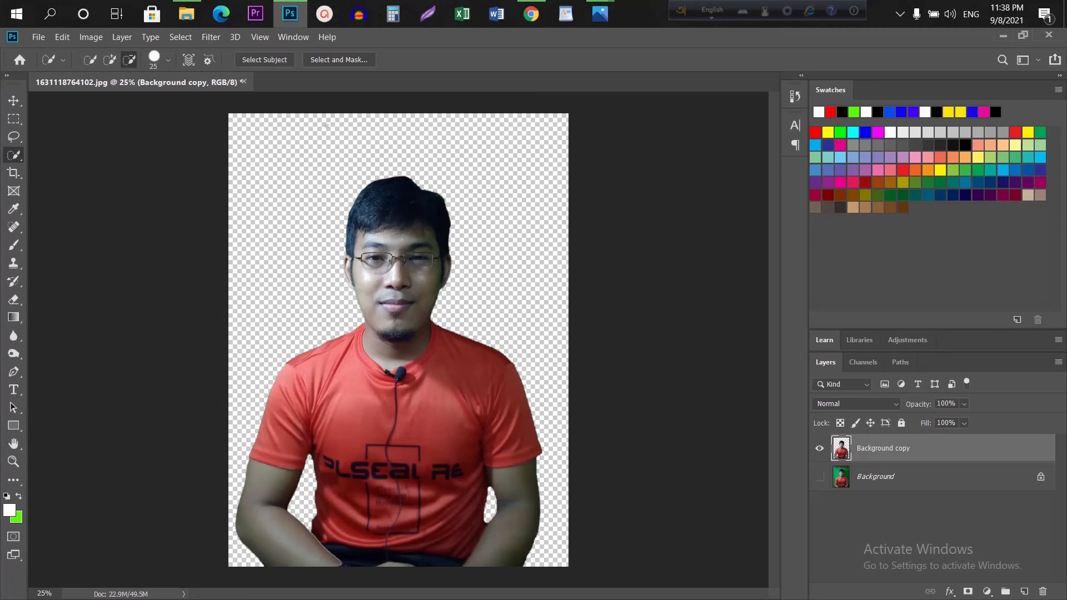
# - Scale the cutout layer down proportionally to about 39% towards the lower-left corner of the canvas
pyautogui.click(12, 101)
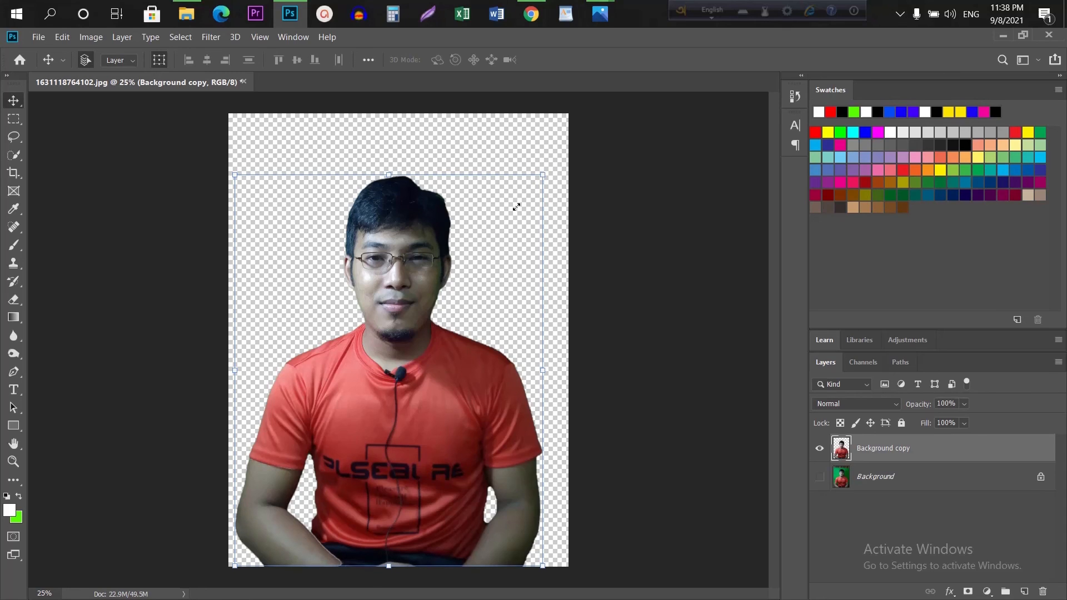
pyautogui.moveTo(512, 214); pyautogui.dragTo(319, 388)
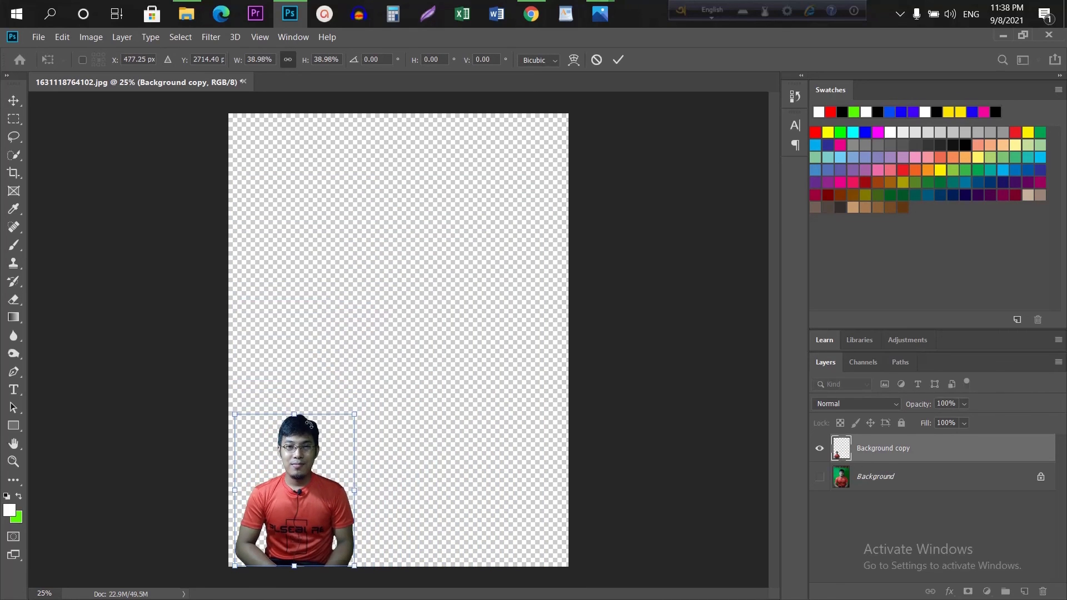
pyautogui.click(7, 104)
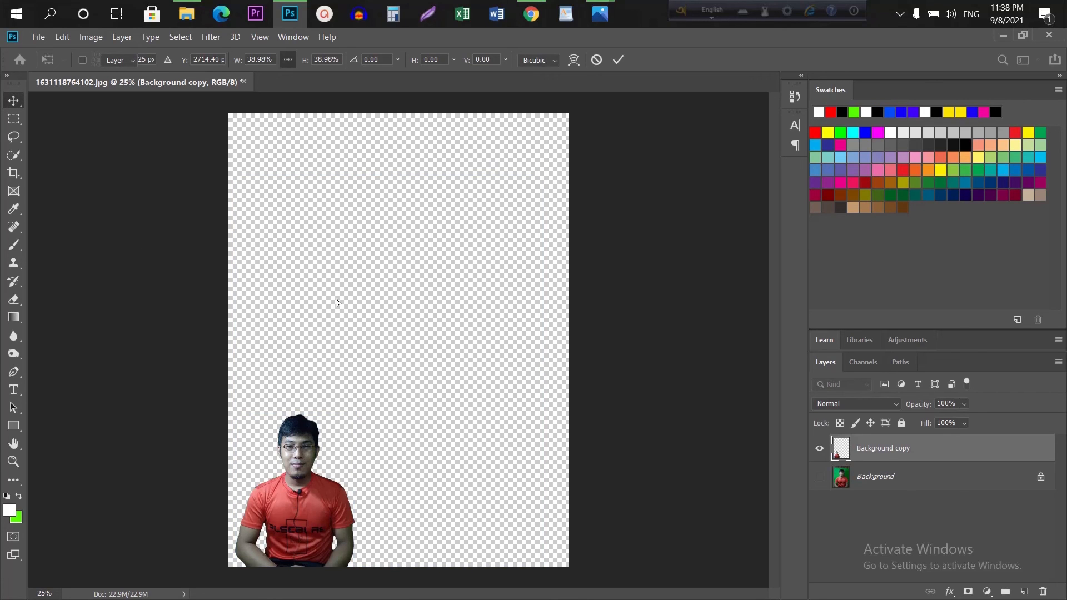
pyautogui.moveTo(334, 338); pyautogui.dragTo(305, 519)
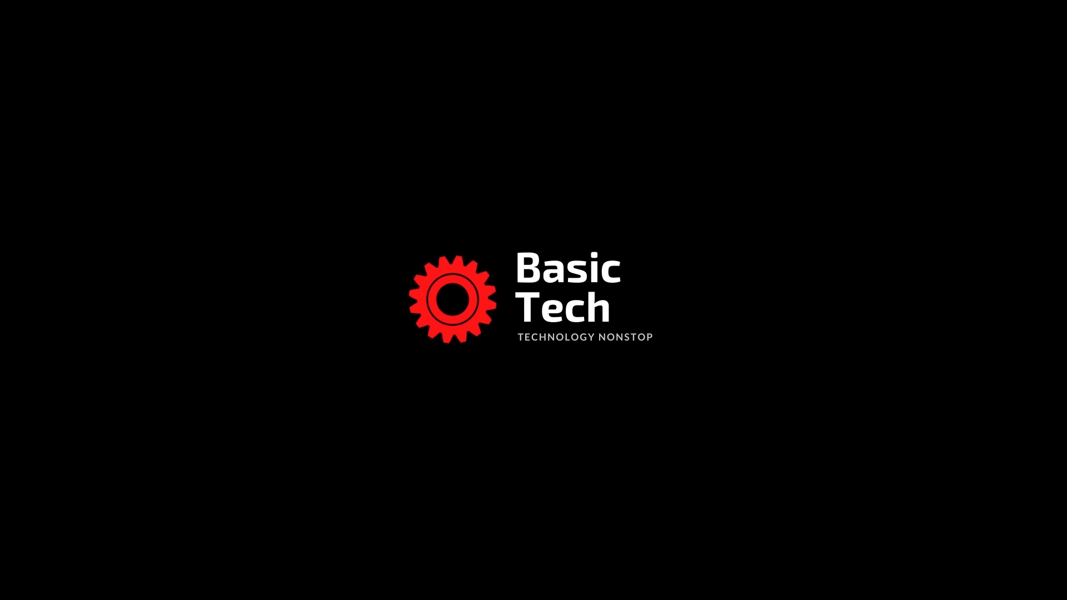